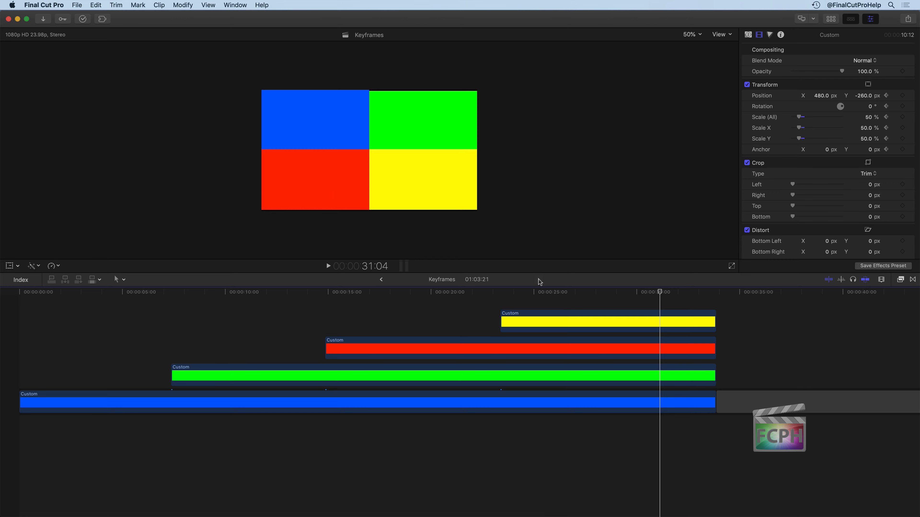
# Go back to the Scene 4 project in the timeline history and fit its image to the viewer
pyautogui.click(381, 279)
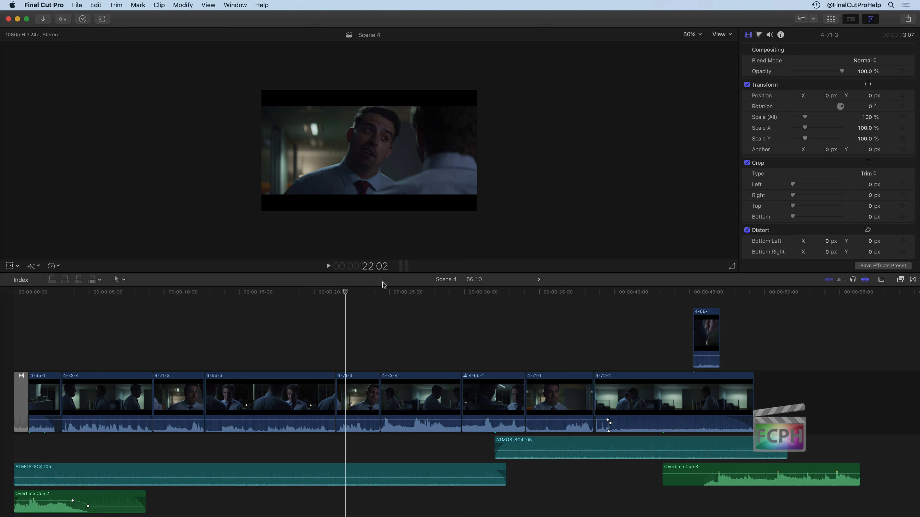
pyautogui.click(582, 138)
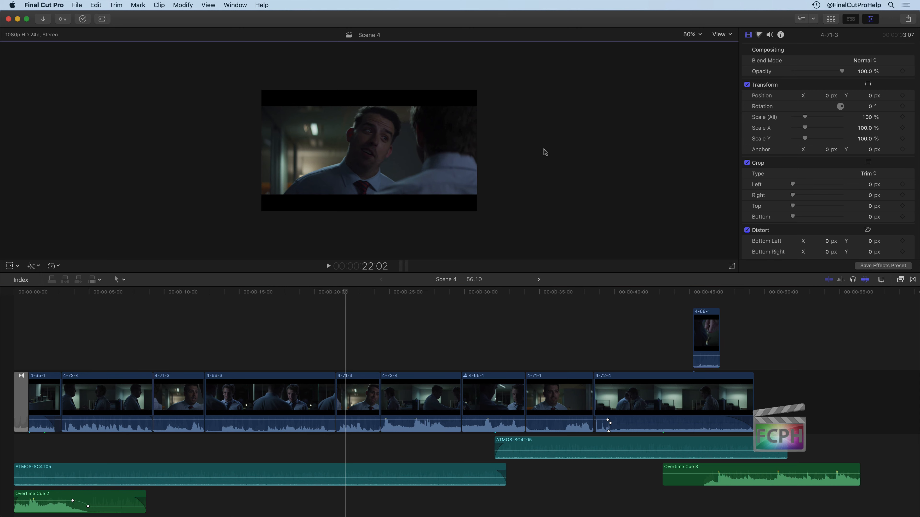
pyautogui.press('super+equal')
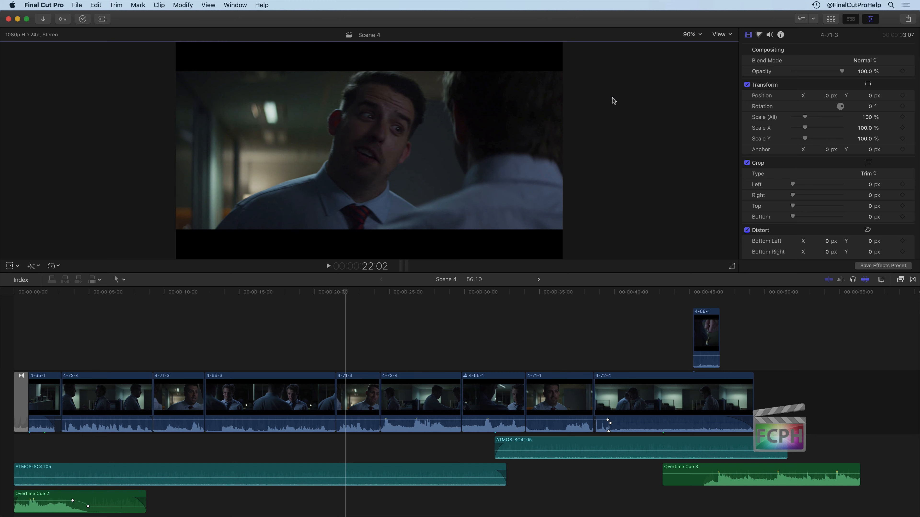
# Inspect the frame at 600% viewer zoom, pan up to the man's eyes, and return the viewer to fit
pyautogui.click(694, 34)
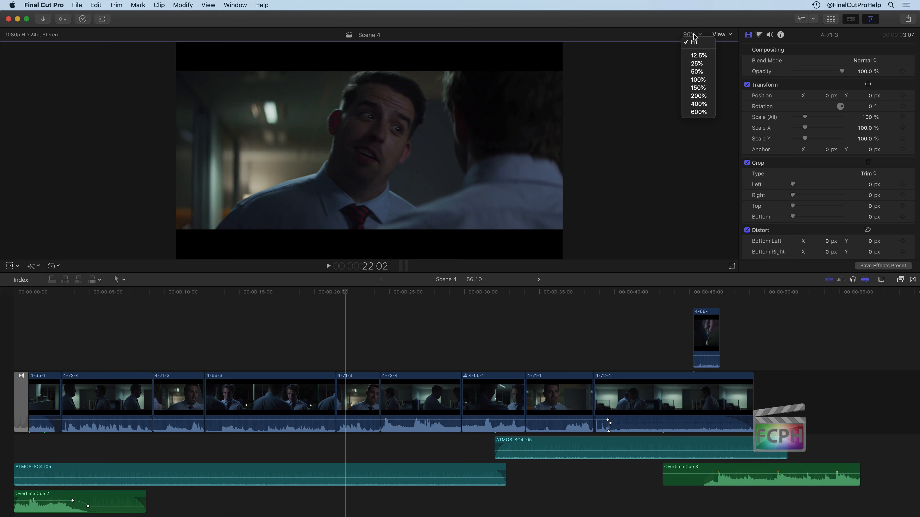
pyautogui.click(696, 112)
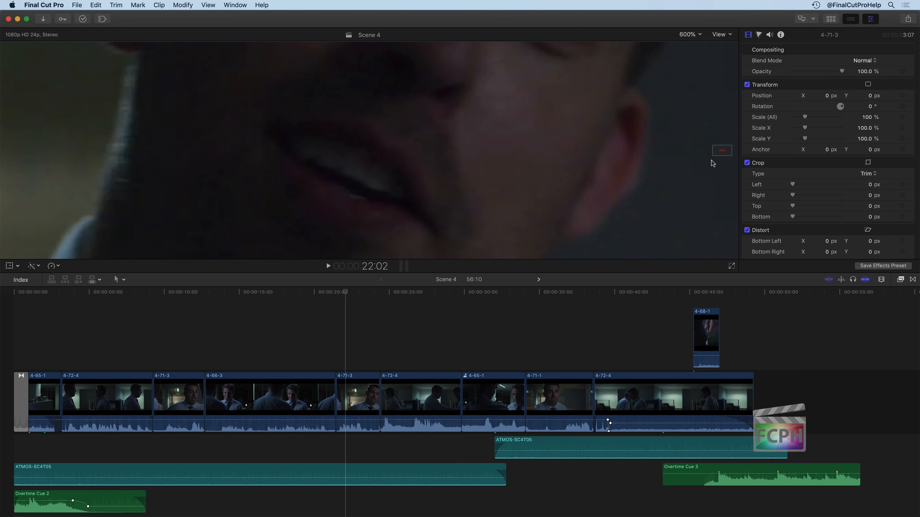
pyautogui.moveTo(722, 150); pyautogui.dragTo(721, 150)
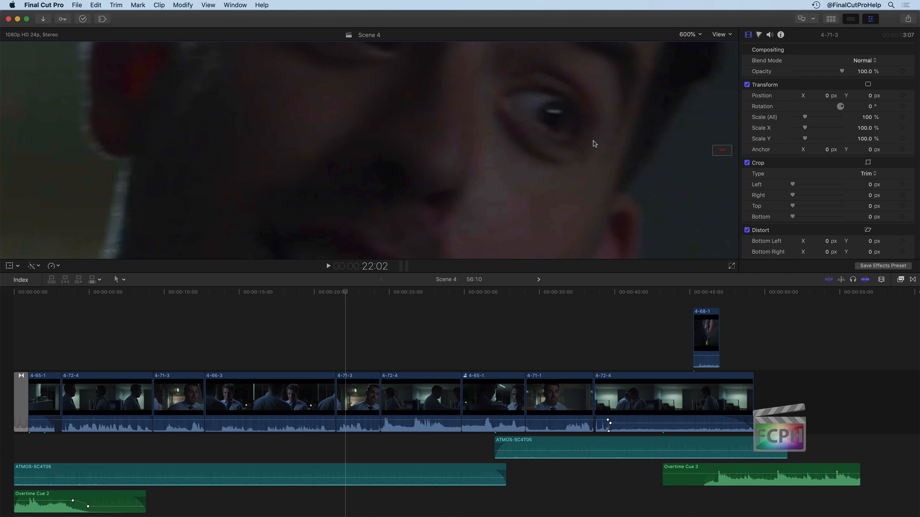
pyautogui.hotkey('shift', 'z')
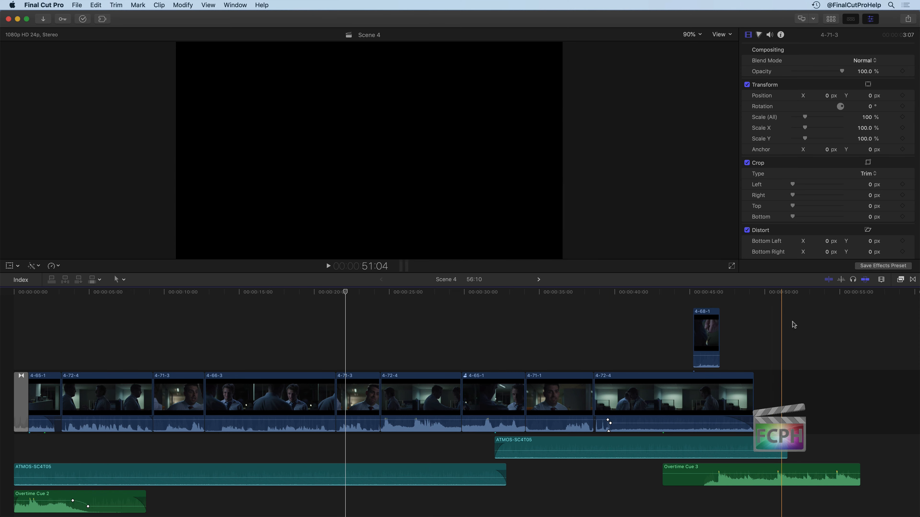
# Show the Effects browser and look through its video and audio categories
pyautogui.click(900, 283)
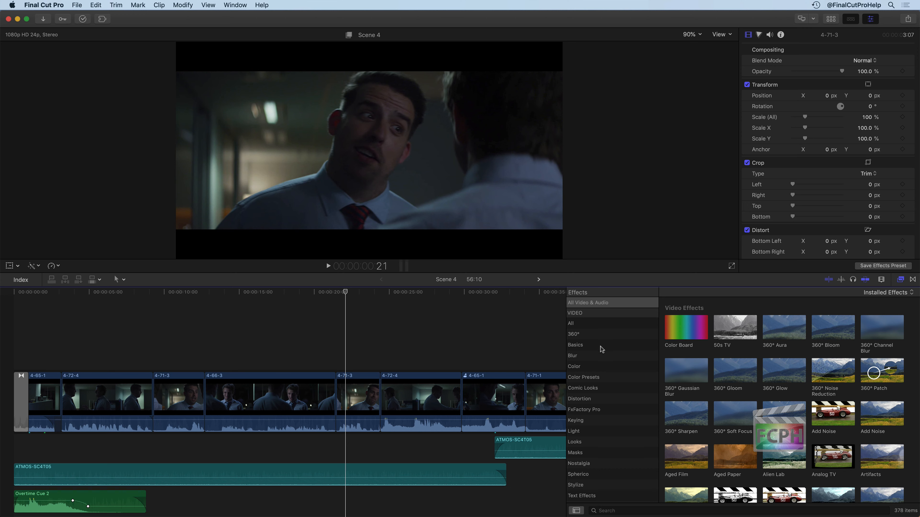
pyautogui.scroll(-5, 600, 346)
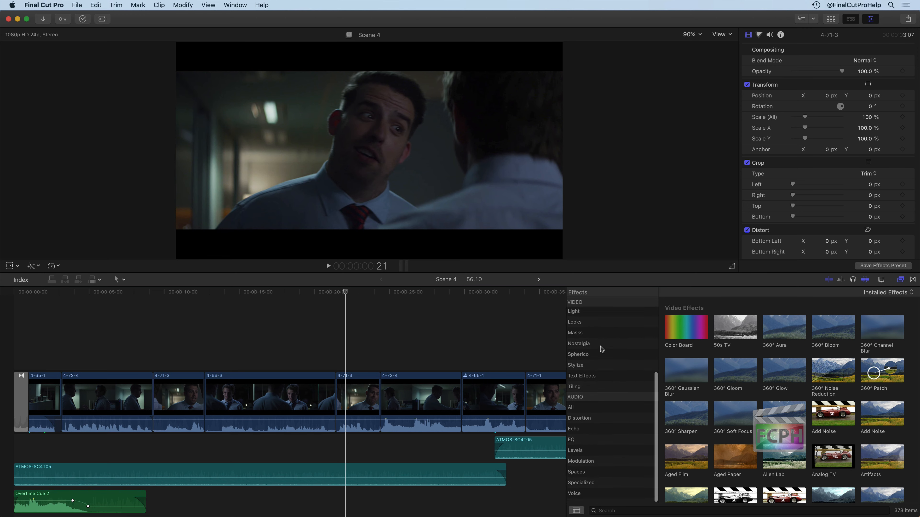
pyautogui.scroll(5, 600, 346)
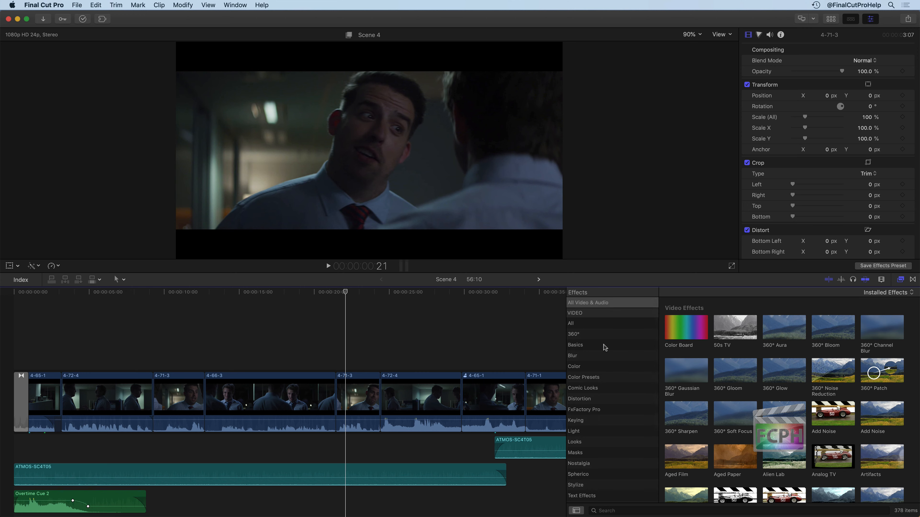
# Apply the Timecode effect from the Basics category to the second 4-71-3 clip and preview it in playback
pyautogui.click(578, 347)
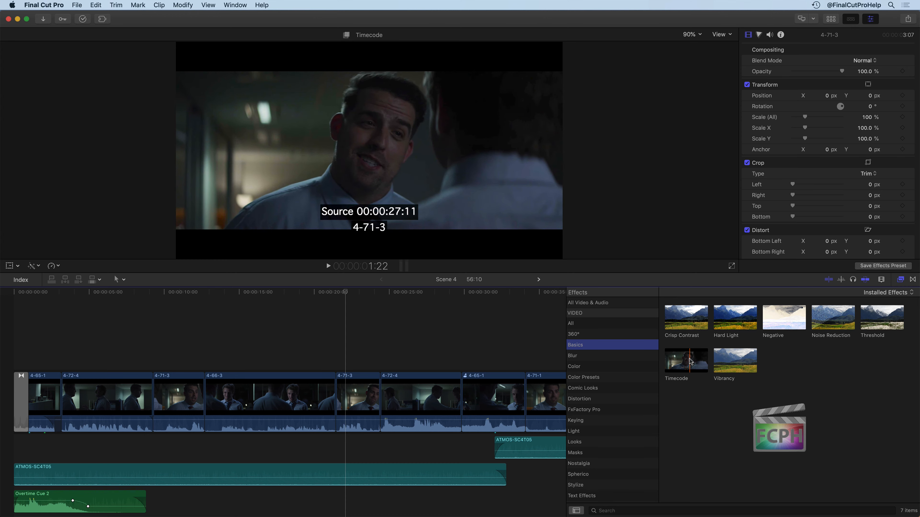
pyautogui.moveTo(692, 362); pyautogui.dragTo(352, 399)
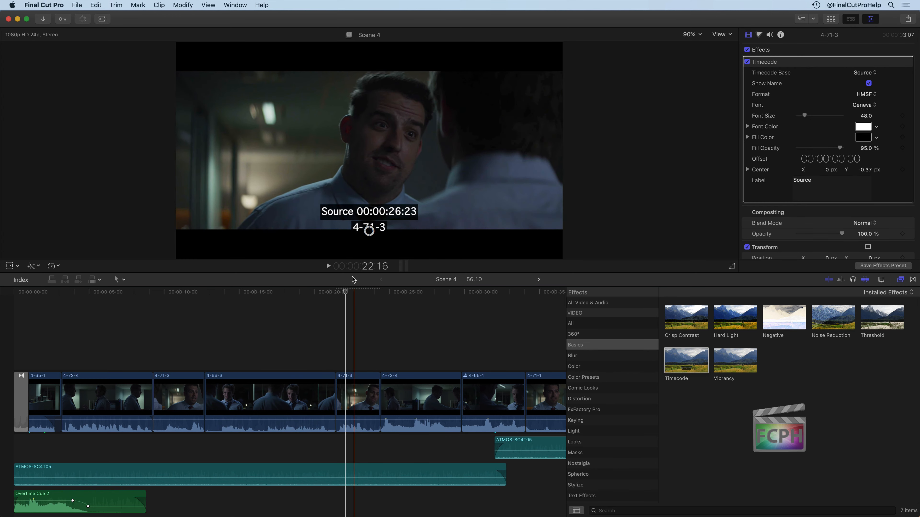
pyautogui.click(301, 293)
pyautogui.click(300, 300)
pyautogui.press('space')
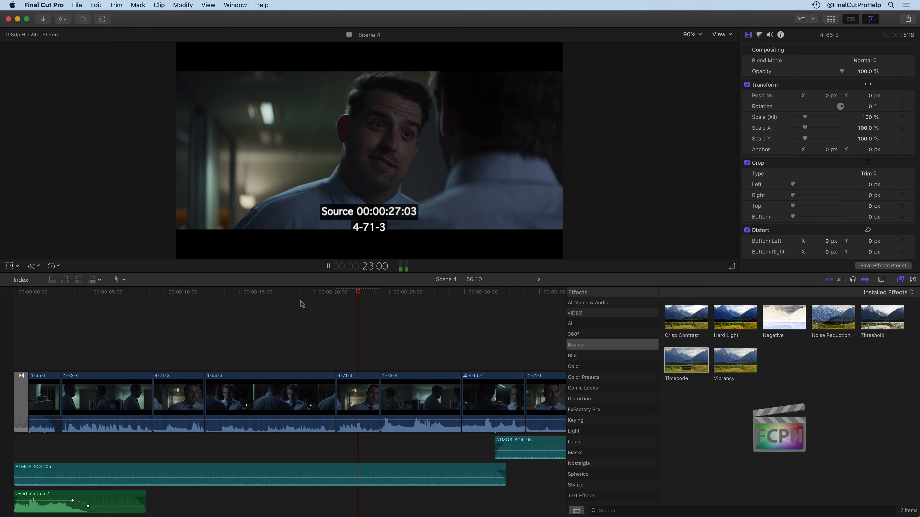
pyautogui.press('space')
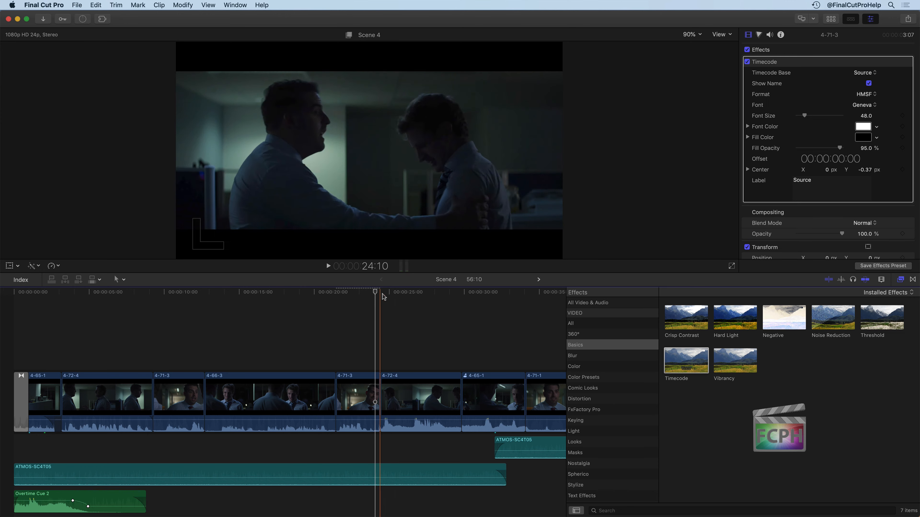
pyautogui.click(361, 294)
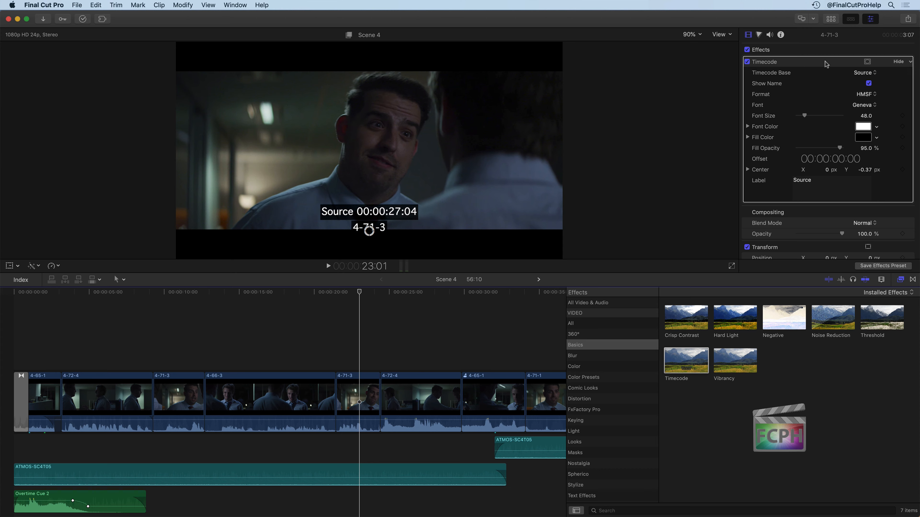
# Set the Timecode effect's Timecode Base to Project
pyautogui.click(899, 61)
pyautogui.click(899, 61)
pyautogui.click(865, 73)
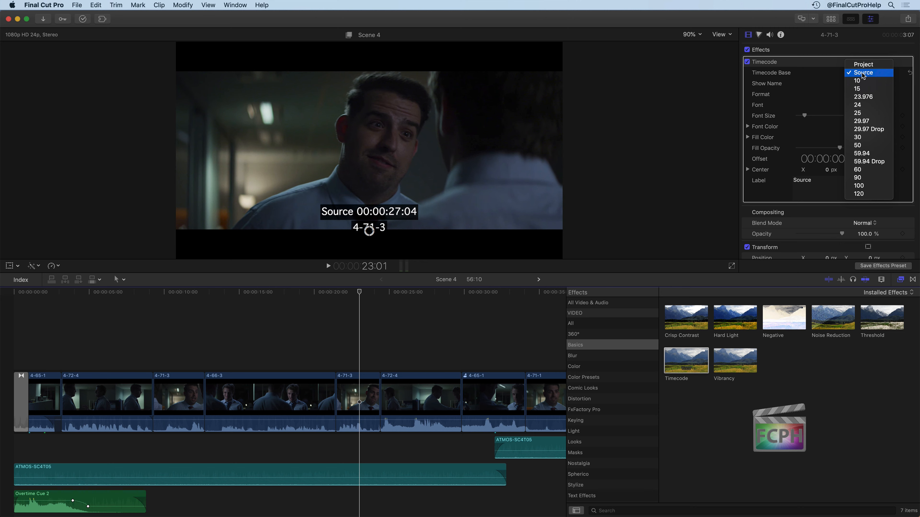
pyautogui.click(872, 65)
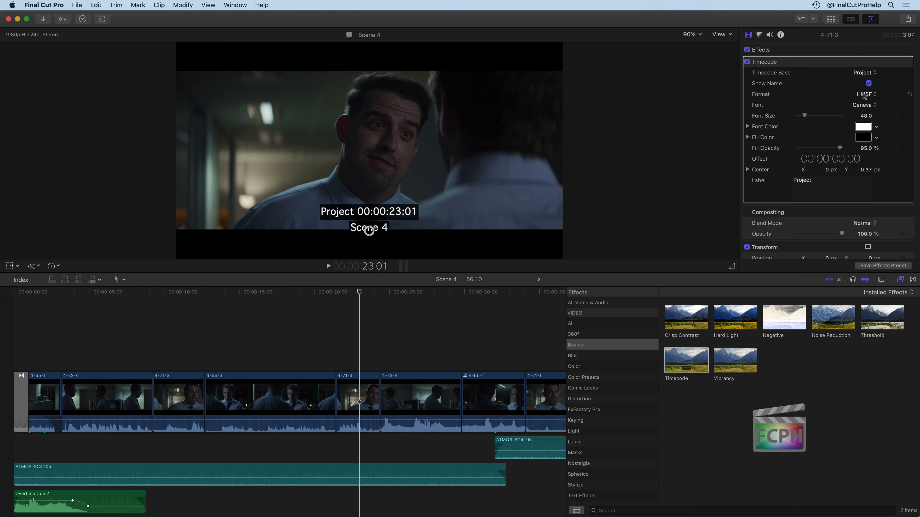
# Turn off Show Name for the timecode and try the Frames format before setting Format to HMSF
pyautogui.click(869, 83)
pyautogui.click(867, 95)
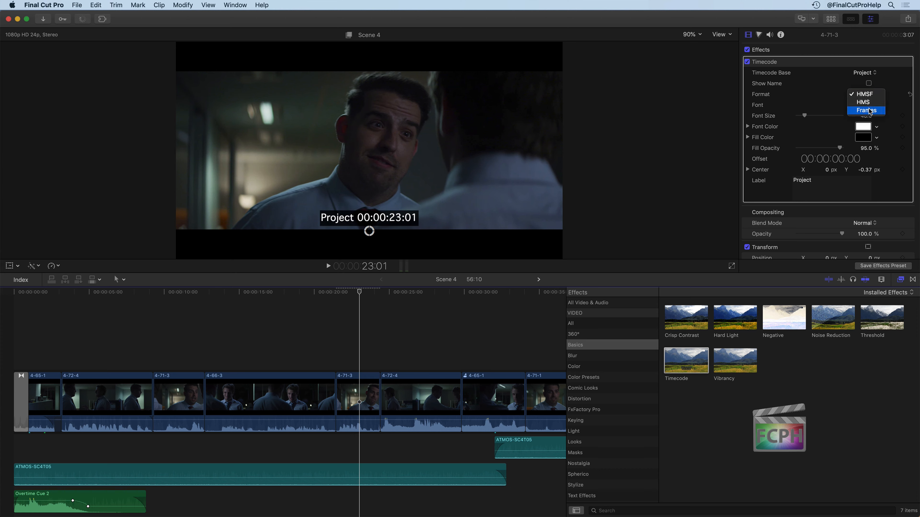
pyautogui.click(867, 110)
pyautogui.click(868, 100)
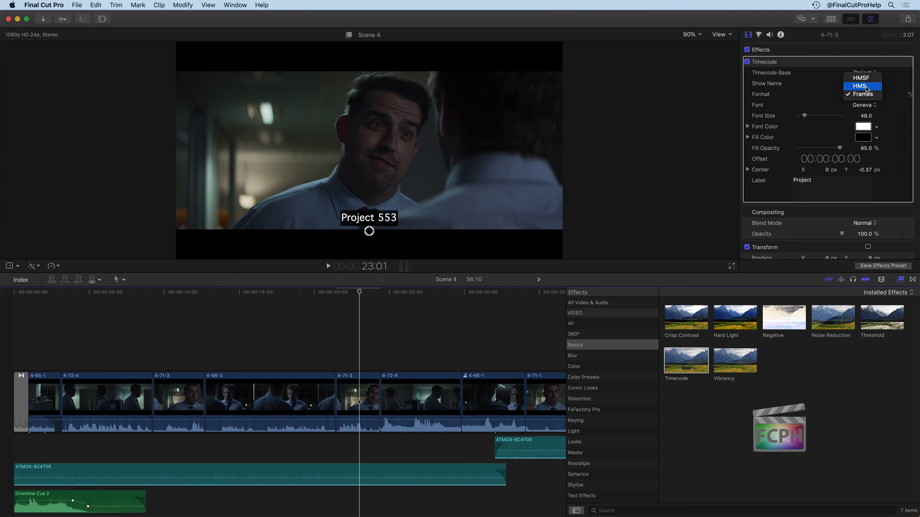
pyautogui.click(865, 76)
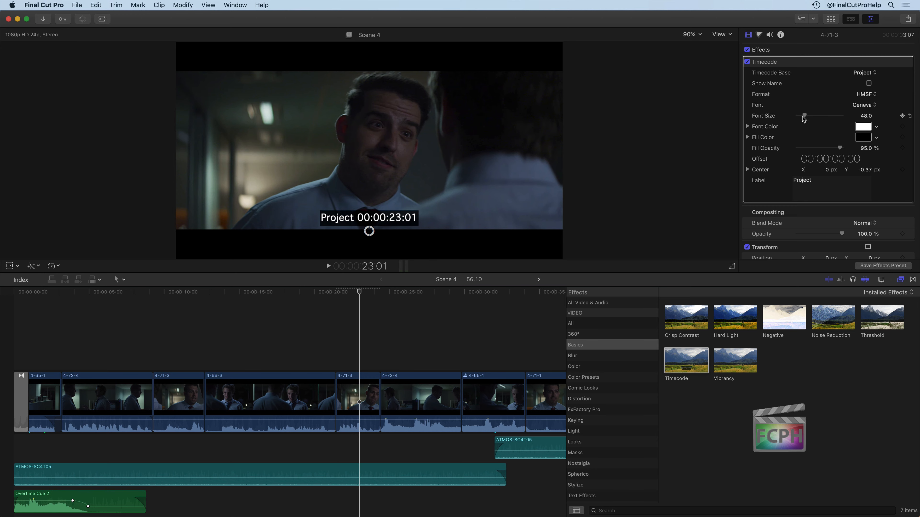
# Enlarge the timecode font size to about 59.83 and move the overlay into the lower-left black bar of the frame
pyautogui.moveTo(804, 116)
pyautogui.mouseDown()
pyautogui.moveTo(821, 117)
pyautogui.moveTo(807, 117)
pyautogui.mouseUp()
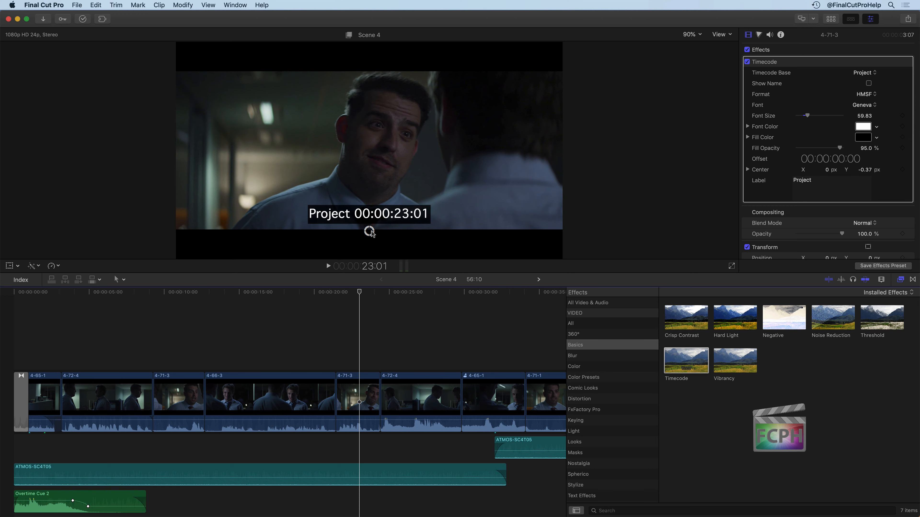
pyautogui.moveTo(369, 235); pyautogui.dragTo(238, 77)
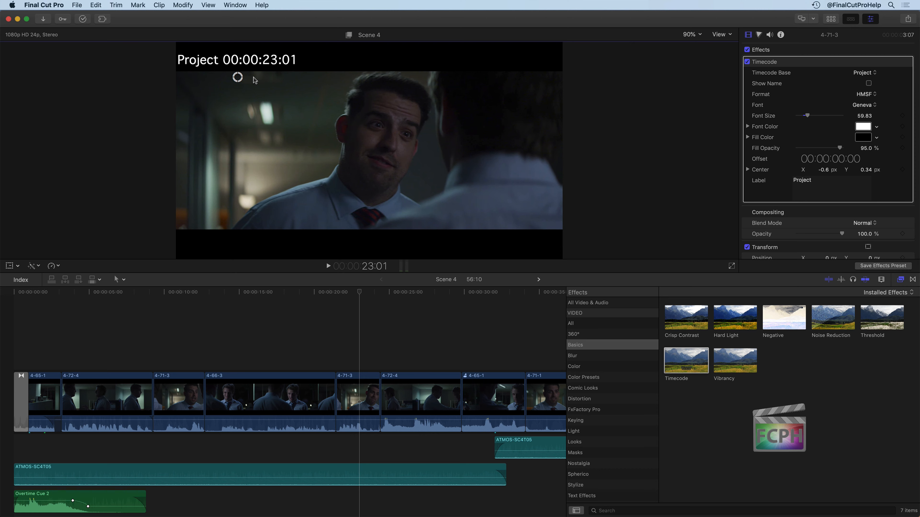
pyautogui.moveTo(237, 78); pyautogui.dragTo(249, 264)
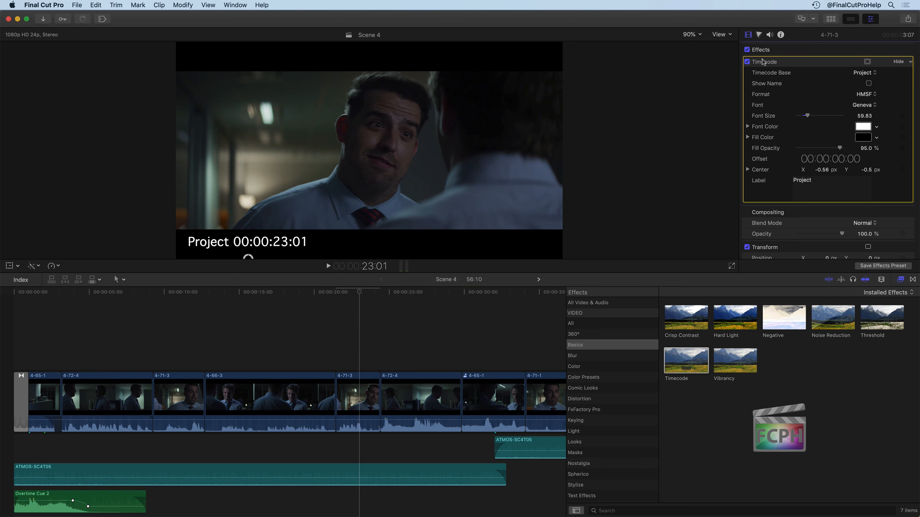
# Switch the Timecode effect off and on to compare the image, and delete the effect from the clip
pyautogui.click(748, 62)
pyautogui.click(747, 62)
pyautogui.click(747, 62)
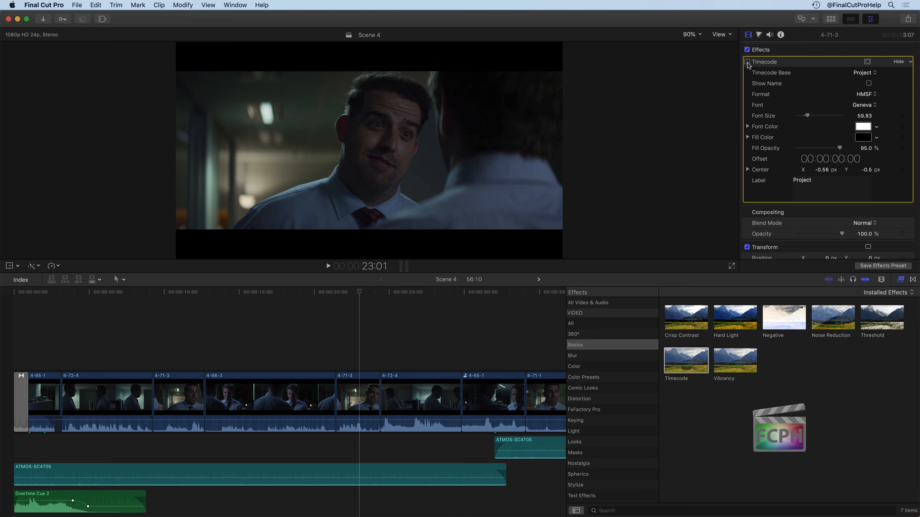
pyautogui.click(747, 62)
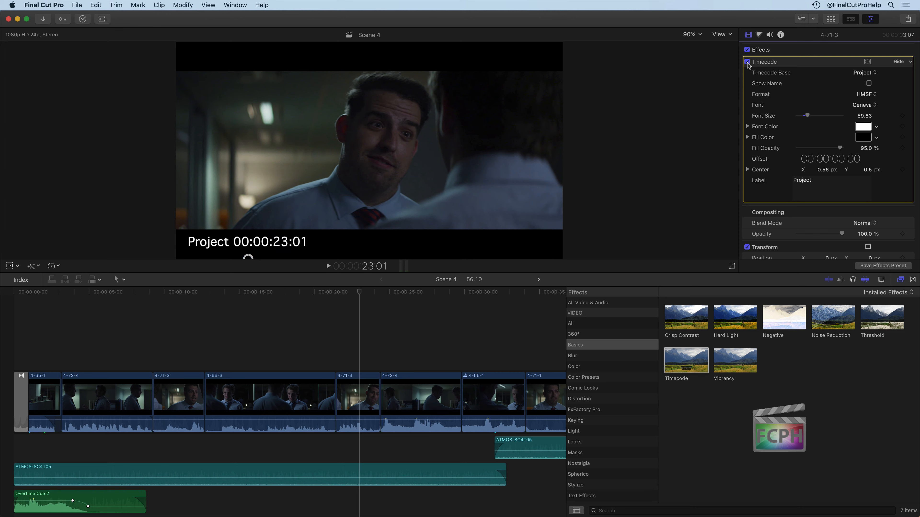
pyautogui.click(747, 63)
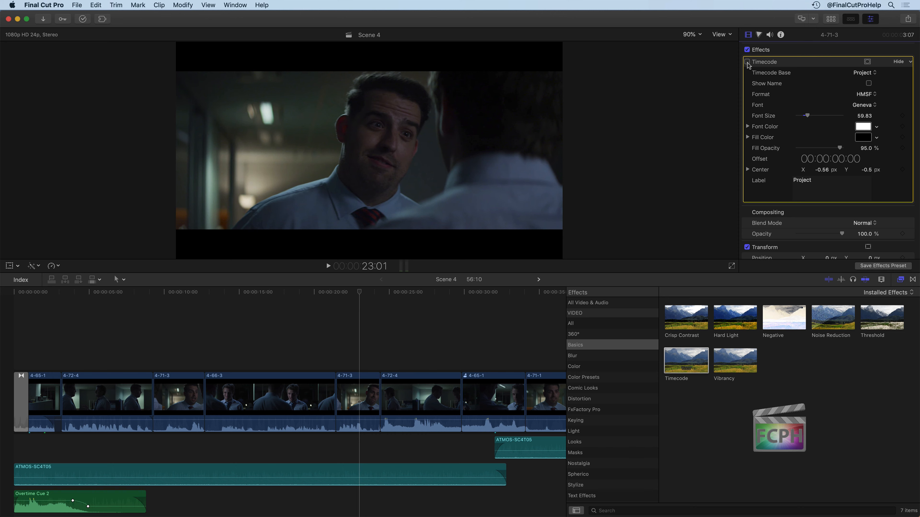
pyautogui.click(747, 62)
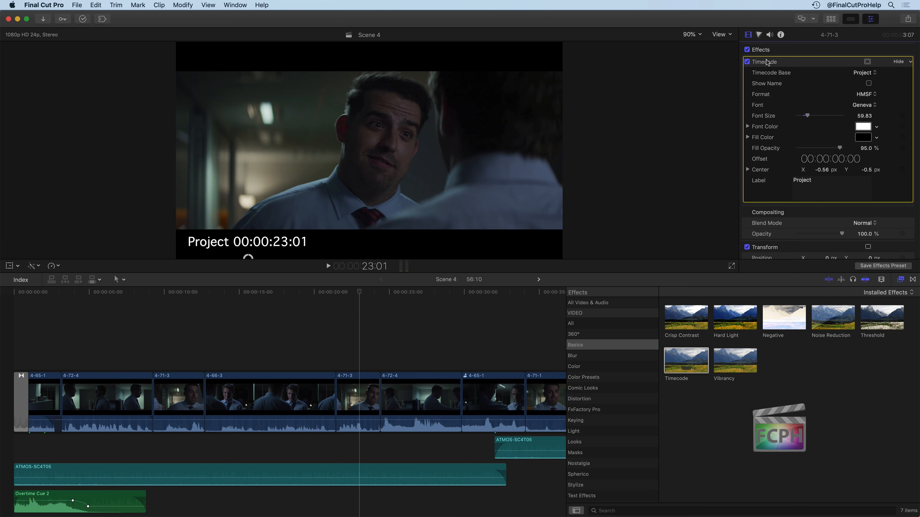
pyautogui.press('Delete')
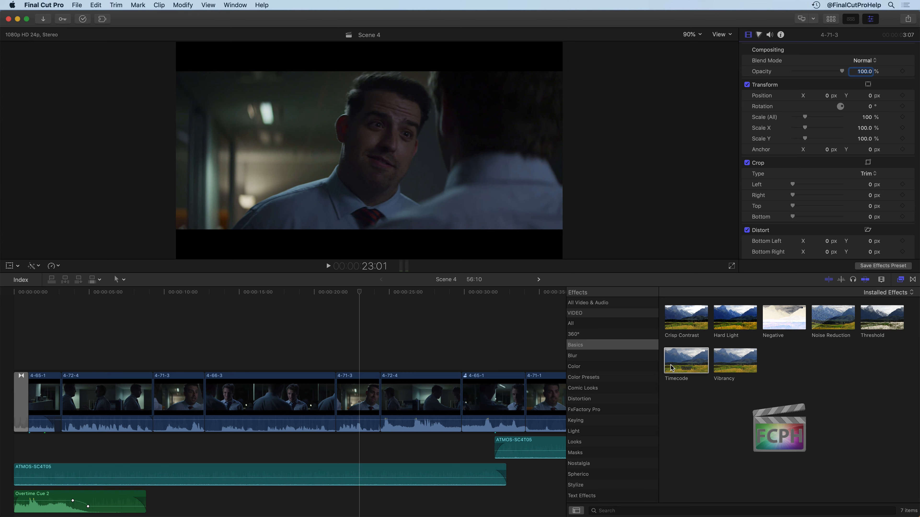
# Apply the Gaussian effect from the Blur category to the second 4-71-3 clip
pyautogui.click(582, 336)
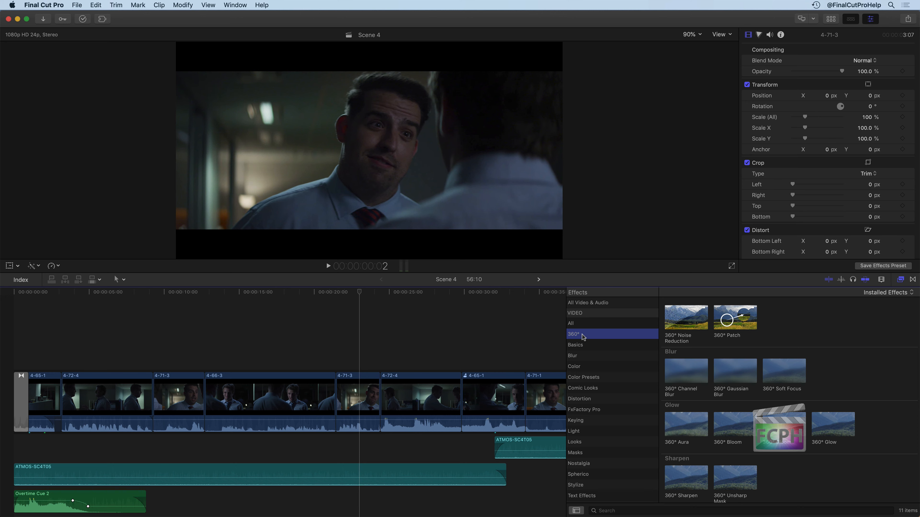
pyautogui.click(582, 356)
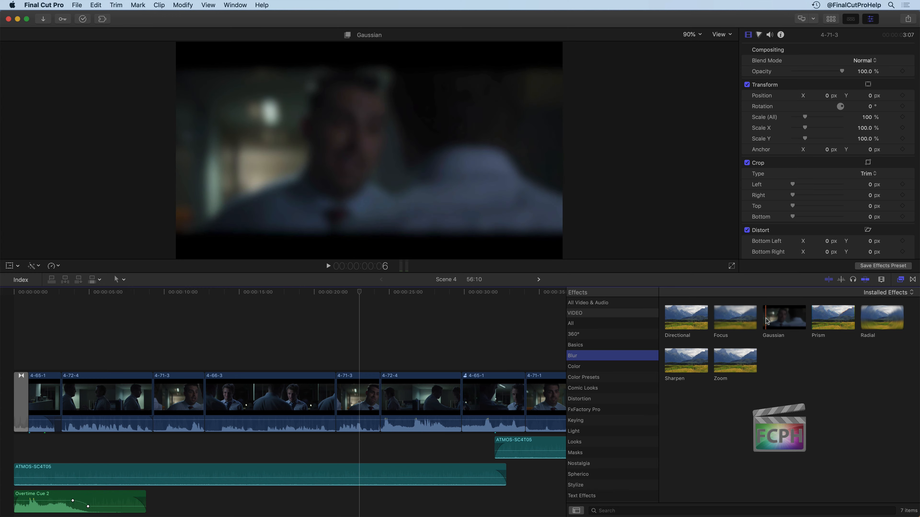
pyautogui.moveTo(786, 319); pyautogui.dragTo(350, 396)
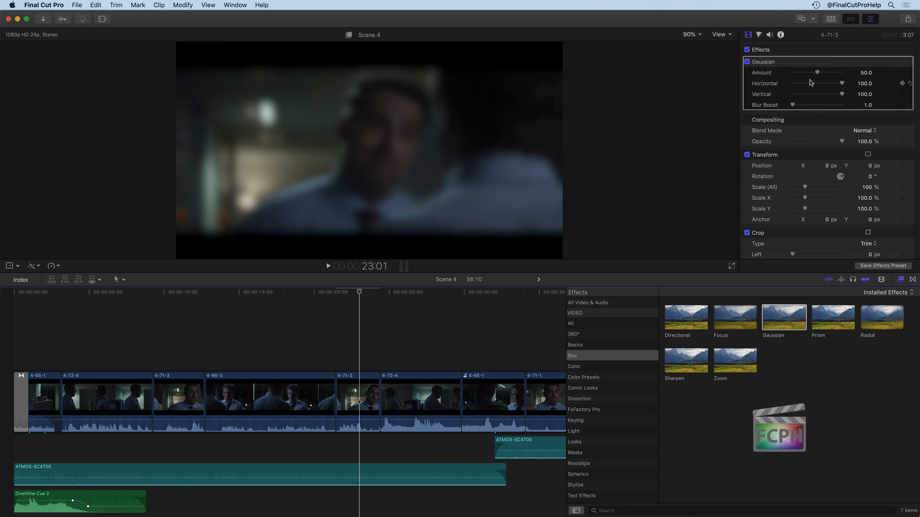
# Try different strengths for the Gaussian blur, leaving Amount at about 53.41 and Blur Boost at 1.0
pyautogui.moveTo(816, 72); pyautogui.dragTo(841, 88)
pyautogui.moveTo(792, 105)
pyautogui.mouseDown()
pyautogui.moveTo(826, 106)
pyautogui.moveTo(791, 105)
pyautogui.mouseUp()
pyautogui.moveTo(809, 71); pyautogui.dragTo(817, 74)
# Add a shape mask to the Gaussian effect and center it over the face of the man facing the camera
pyautogui.moveTo(848, 64)
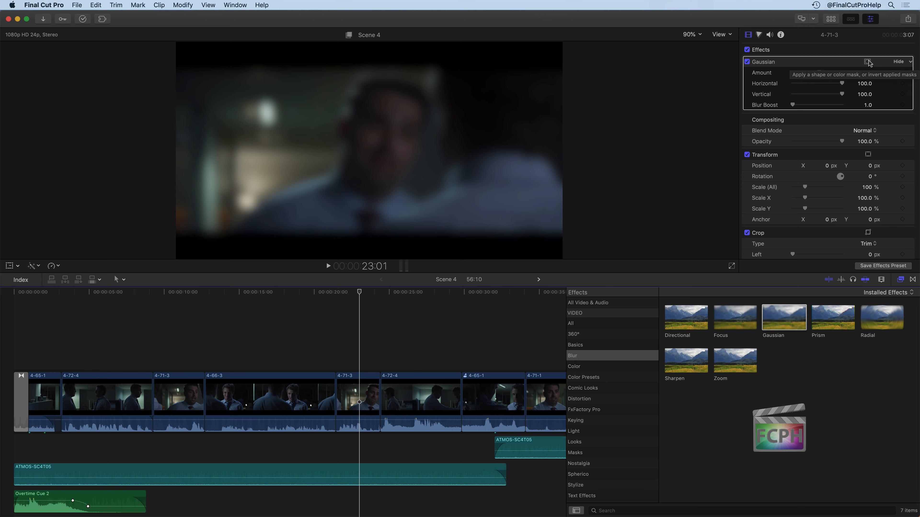
pyautogui.click(868, 62)
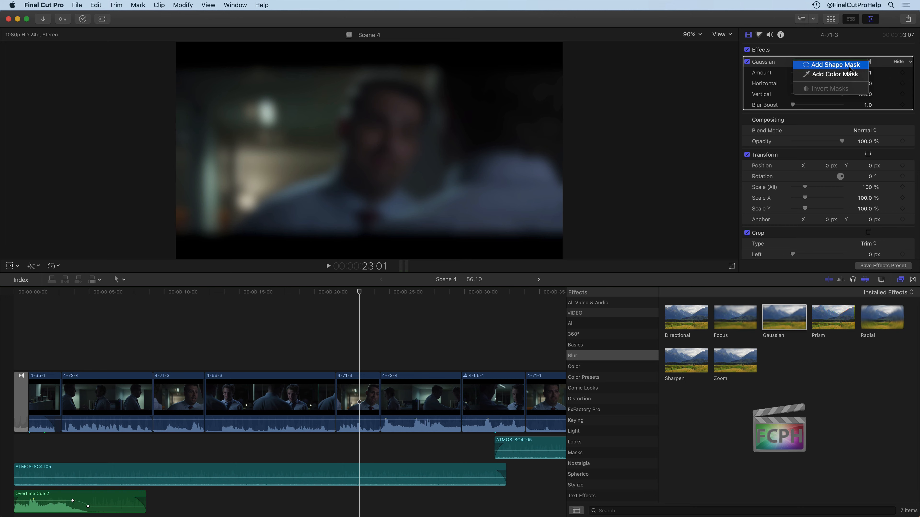
pyautogui.click(832, 65)
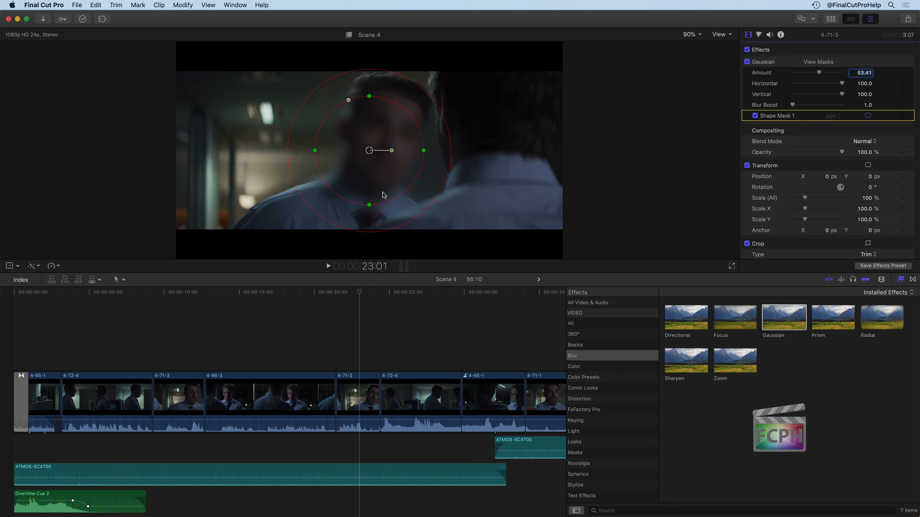
pyautogui.moveTo(369, 152)
pyautogui.mouseDown()
pyautogui.moveTo(378, 162)
pyautogui.moveTo(405, 144)
pyautogui.moveTo(378, 138)
pyautogui.mouseUp()
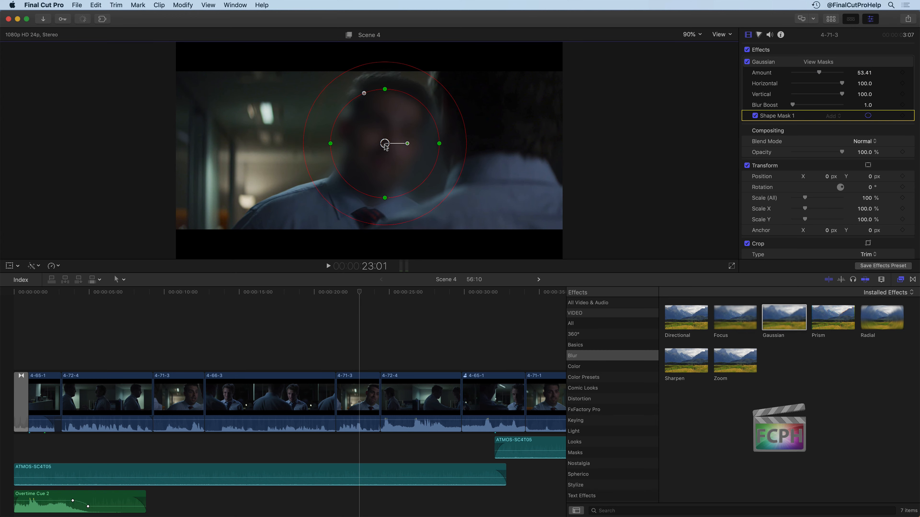
# Reshape the Gaussian shape mask into a narrow, slightly tilted oval fitting the man's face, and hide its on-screen controls
pyautogui.moveTo(387, 198); pyautogui.dragTo(391, 169)
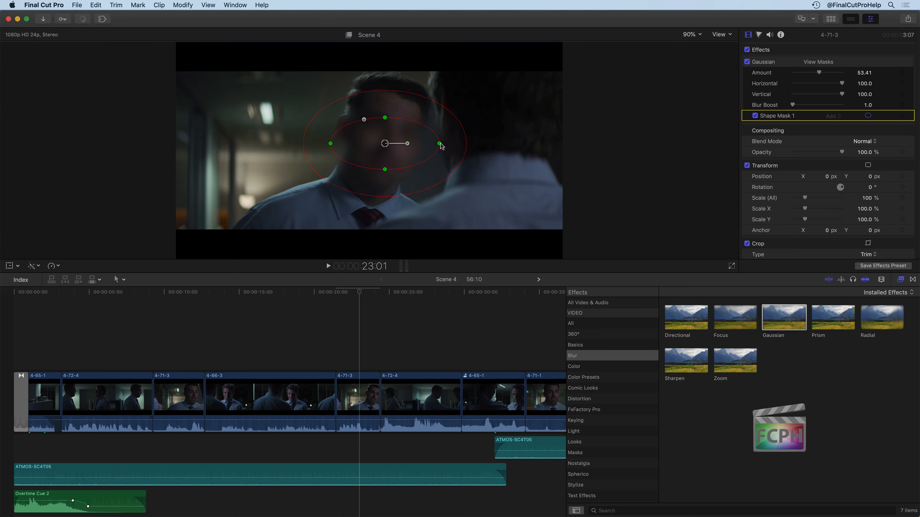
pyautogui.moveTo(440, 144); pyautogui.dragTo(386, 178)
pyautogui.moveTo(387, 142)
pyautogui.mouseDown()
pyautogui.moveTo(404, 147)
pyautogui.moveTo(387, 142)
pyautogui.mouseUp()
pyautogui.moveTo(429, 179)
pyautogui.mouseDown()
pyautogui.moveTo(407, 168)
pyautogui.moveTo(427, 183)
pyautogui.mouseUp()
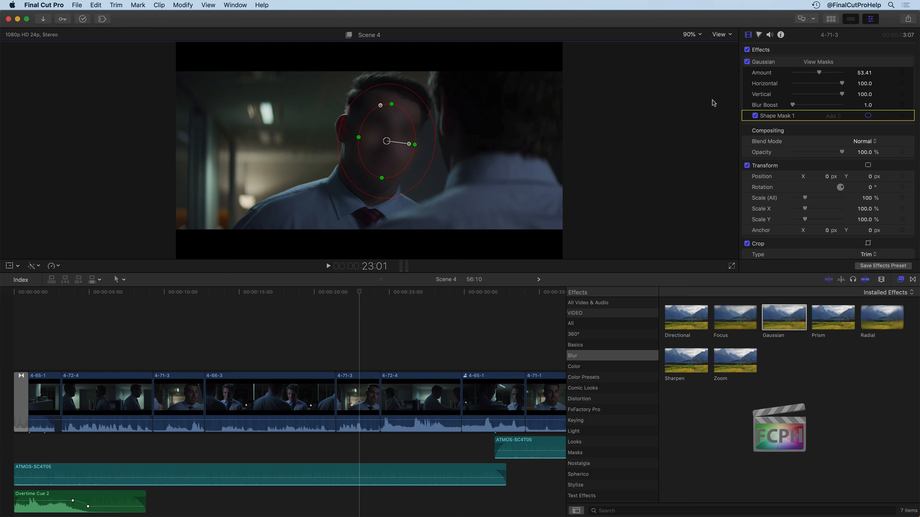
pyautogui.click(774, 62)
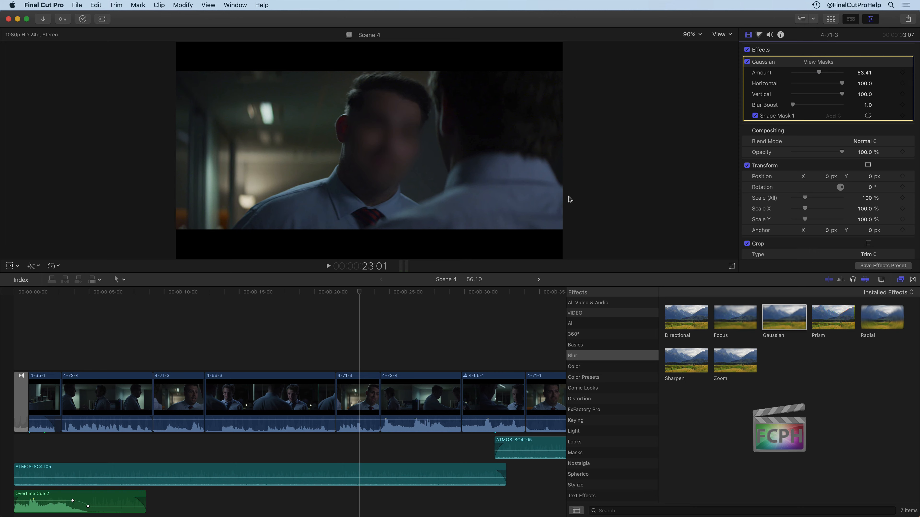
pyautogui.click(799, 116)
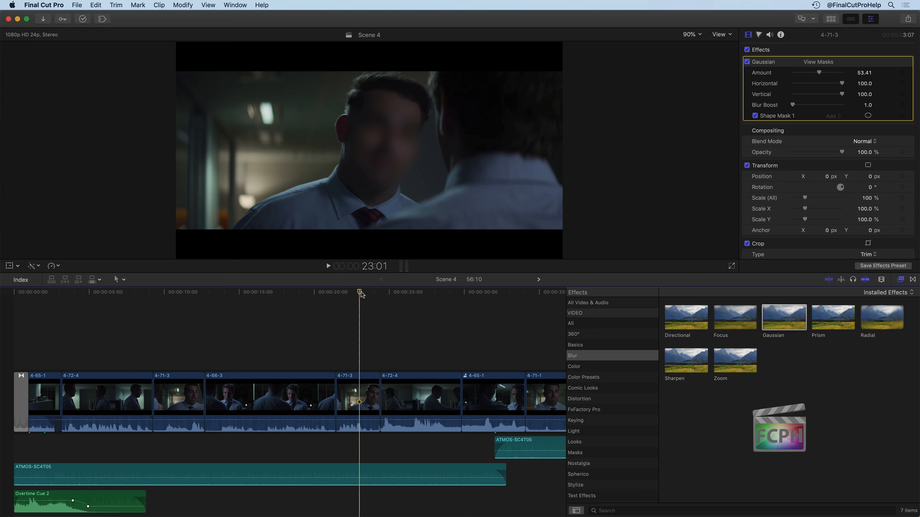
# Add a Shape Mask 1 keyframe at the start of the clip, 21:11, and center the mask over the man's face there
pyautogui.moveTo(361, 294); pyautogui.dragTo(336, 294)
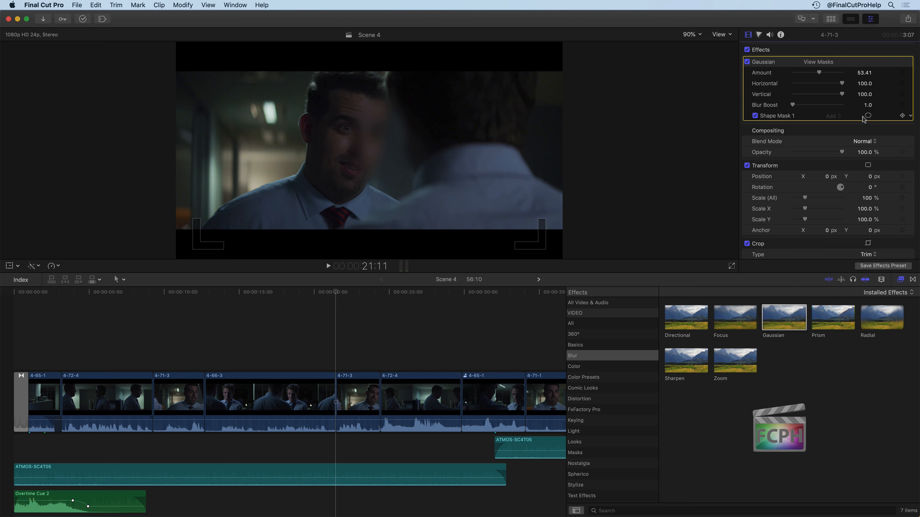
pyautogui.click(903, 115)
pyautogui.click(868, 115)
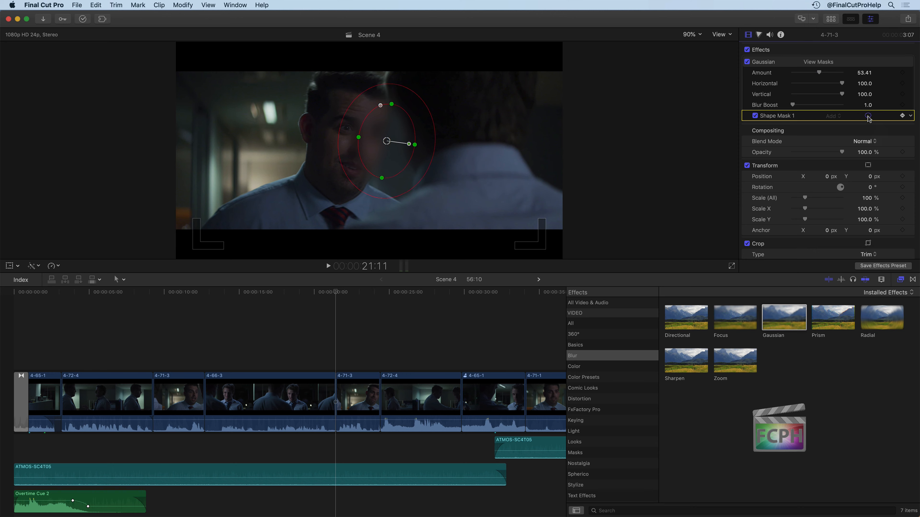
pyautogui.moveTo(386, 141); pyautogui.dragTo(355, 148)
# Move the shape mask to follow the face at 22:02, about half a second further on, and at 23:08
pyautogui.click(335, 294)
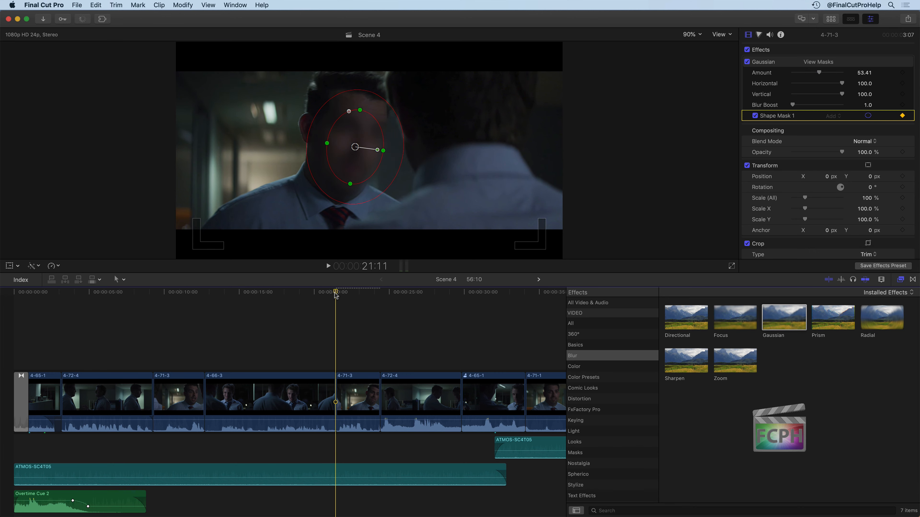
pyautogui.moveTo(335, 294); pyautogui.dragTo(345, 294)
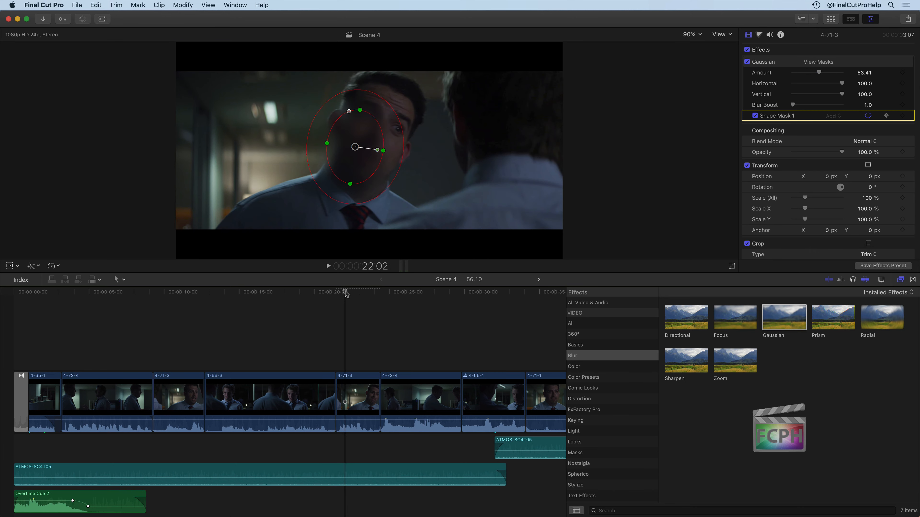
pyautogui.moveTo(356, 147); pyautogui.dragTo(378, 138)
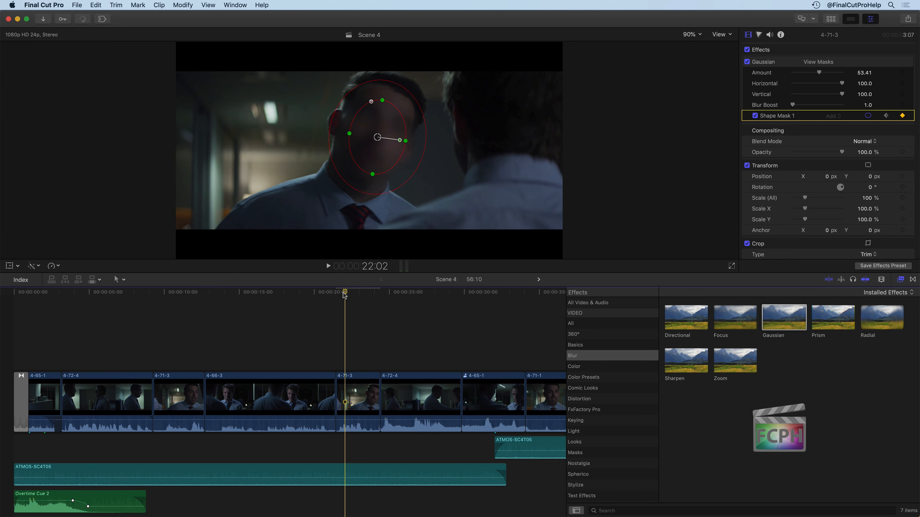
pyautogui.moveTo(345, 294); pyautogui.dragTo(355, 294)
pyautogui.moveTo(377, 137); pyautogui.dragTo(389, 145)
pyautogui.moveTo(355, 294); pyautogui.dragTo(364, 296)
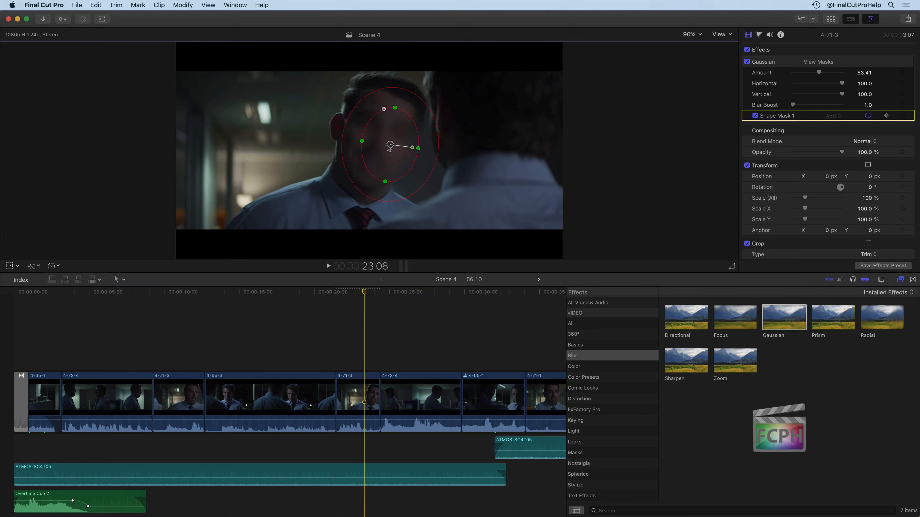
pyautogui.moveTo(389, 145); pyautogui.dragTo(377, 146)
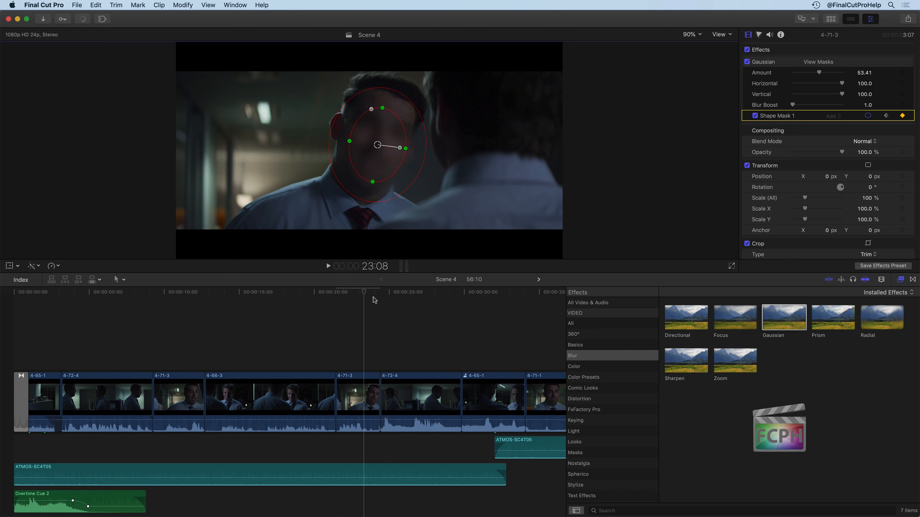
# Reposition the shape mask over the face at 23:22 and on the clip's last frame, 24:09
pyautogui.moveTo(364, 293); pyautogui.dragTo(374, 294)
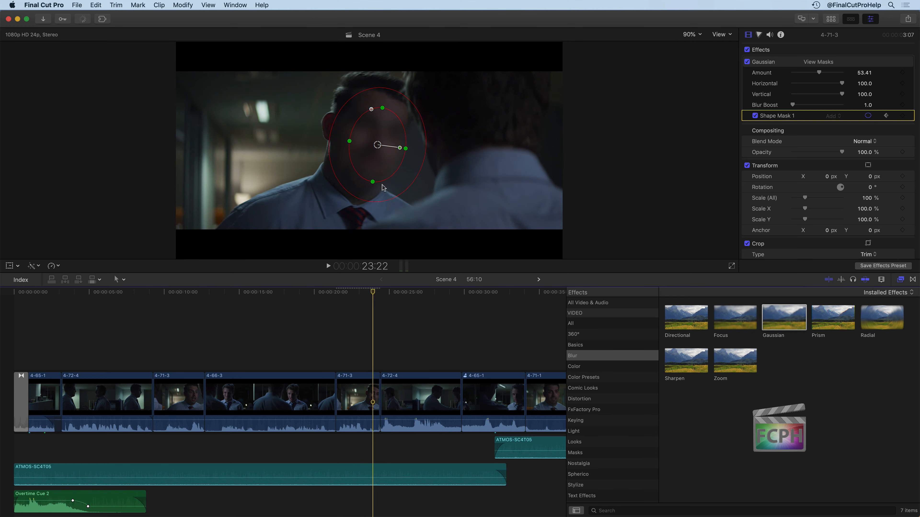
pyautogui.moveTo(377, 145); pyautogui.dragTo(368, 152)
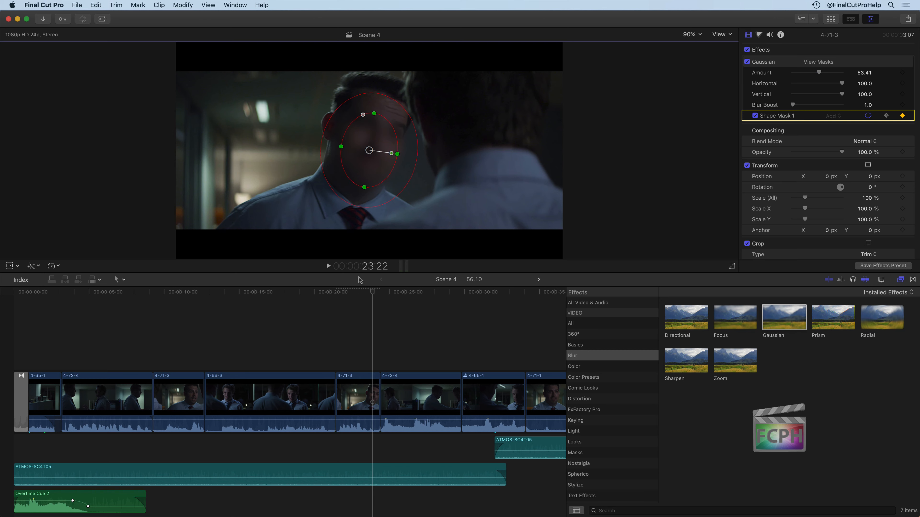
pyautogui.moveTo(373, 293); pyautogui.dragTo(379, 295)
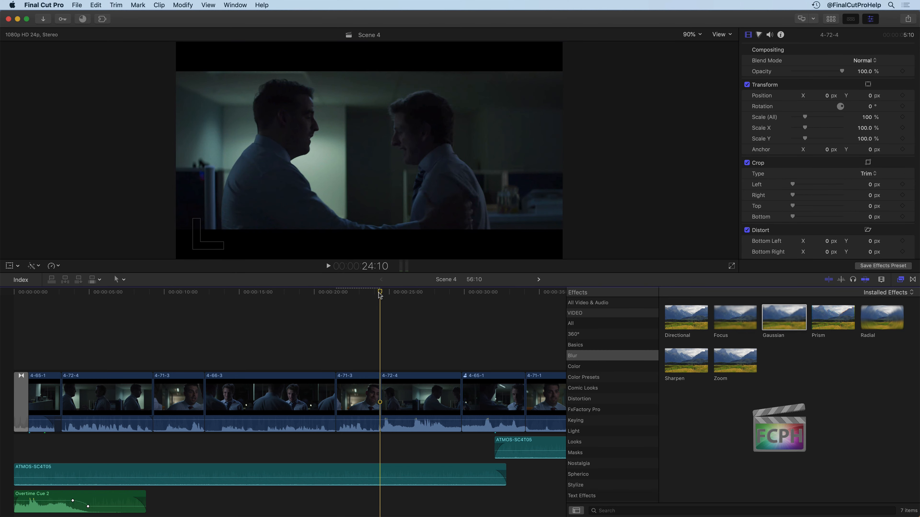
pyautogui.moveTo(380, 295); pyautogui.dragTo(378, 295)
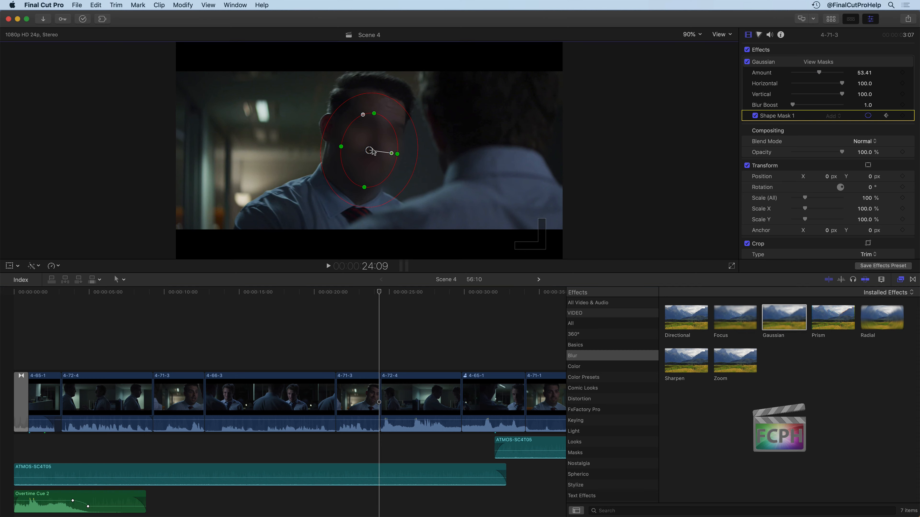
pyautogui.moveTo(369, 152); pyautogui.dragTo(375, 148)
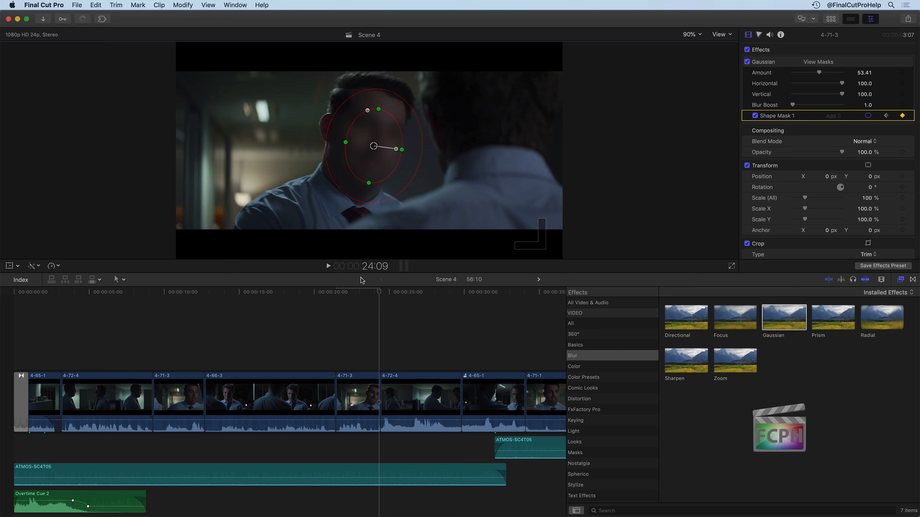
# Review the animated face blur across the clip, and delete the Gaussian effect
pyautogui.moveTo(377, 293); pyautogui.dragTo(331, 294)
pyautogui.hotkey('shift', '/')
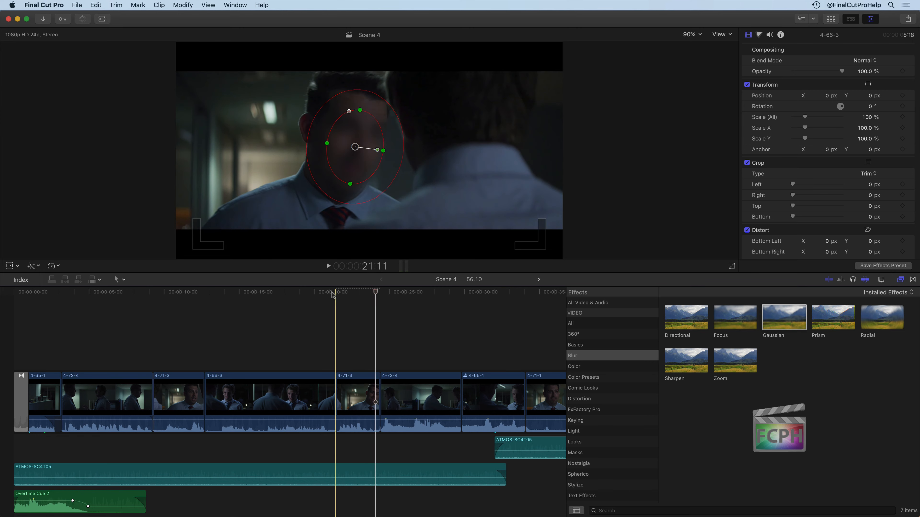
pyautogui.moveTo(379, 294)
pyautogui.mouseDown()
pyautogui.moveTo(335, 294)
pyautogui.moveTo(378, 298)
pyautogui.mouseUp()
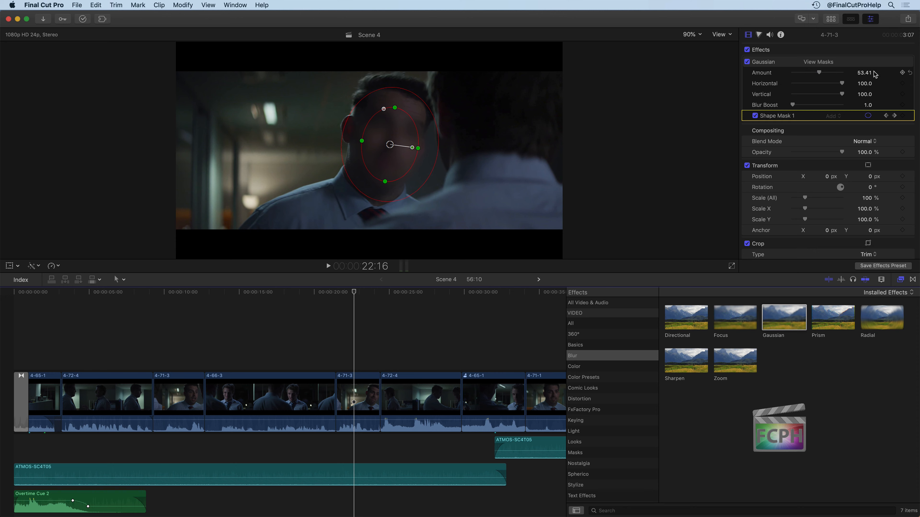
pyautogui.click(771, 63)
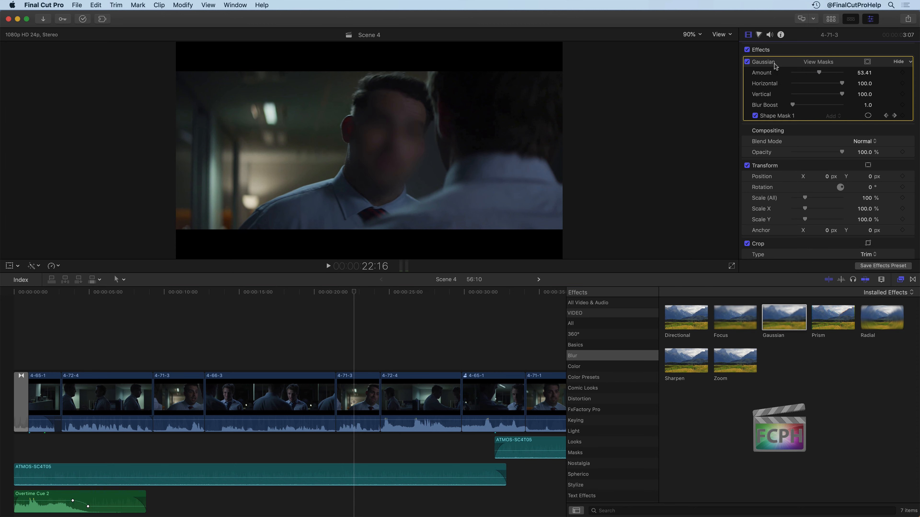
pyautogui.press('Delete')
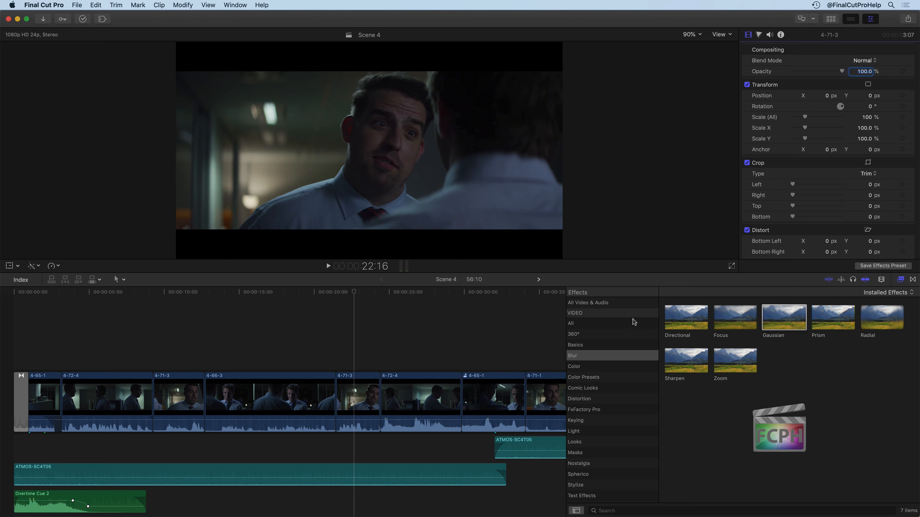
# Apply the Black & White effect from the Color category to the clip and try different strengths, leaving Amount at 100.0
pyautogui.click(587, 366)
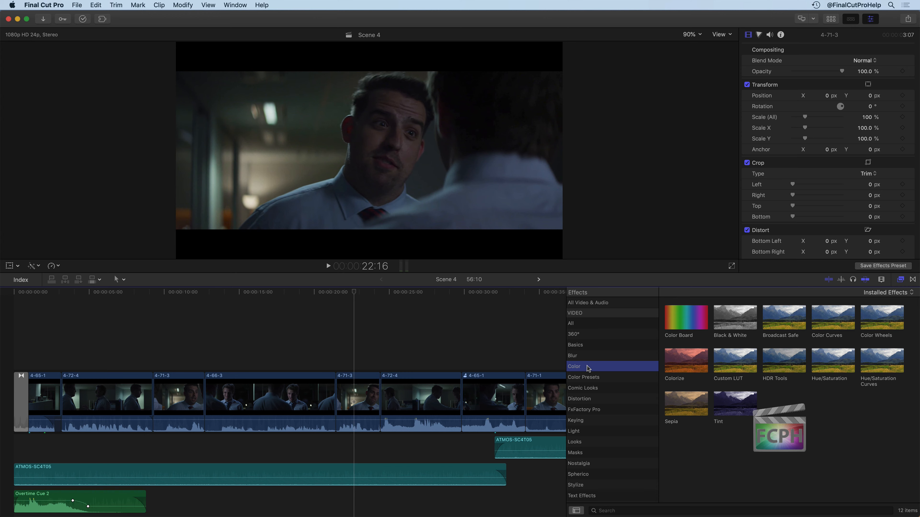
pyautogui.click(726, 320)
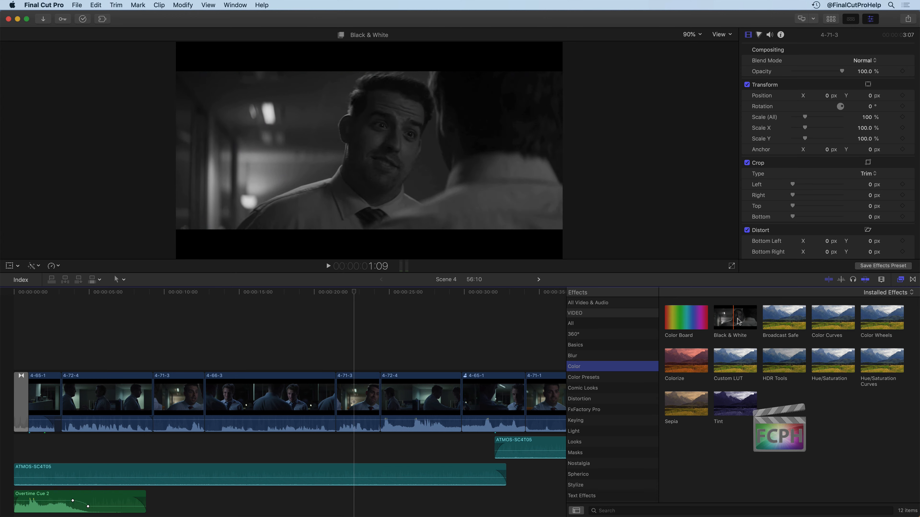
pyautogui.doubleClick(738, 318)
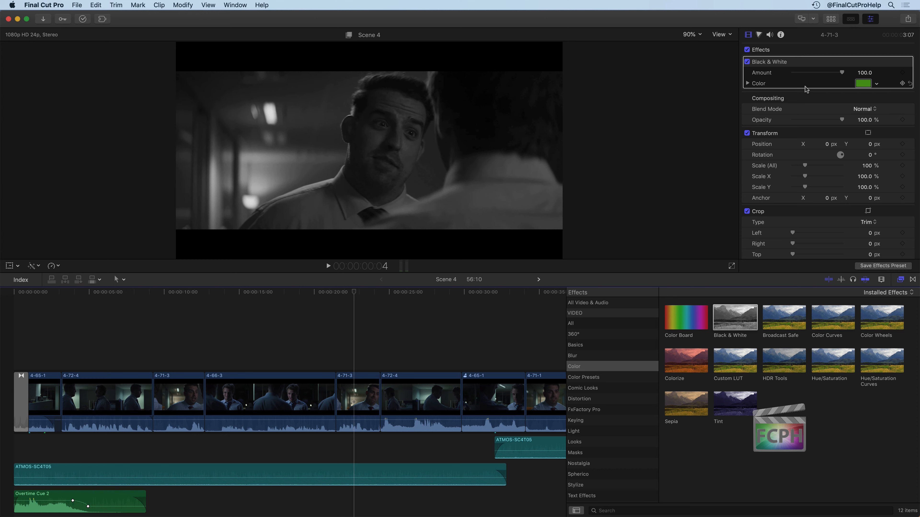
pyautogui.moveTo(799, 73); pyautogui.dragTo(844, 74)
# Try several filter colors for the Black & White effect, including Midnight, and finish with orange
pyautogui.click(864, 84)
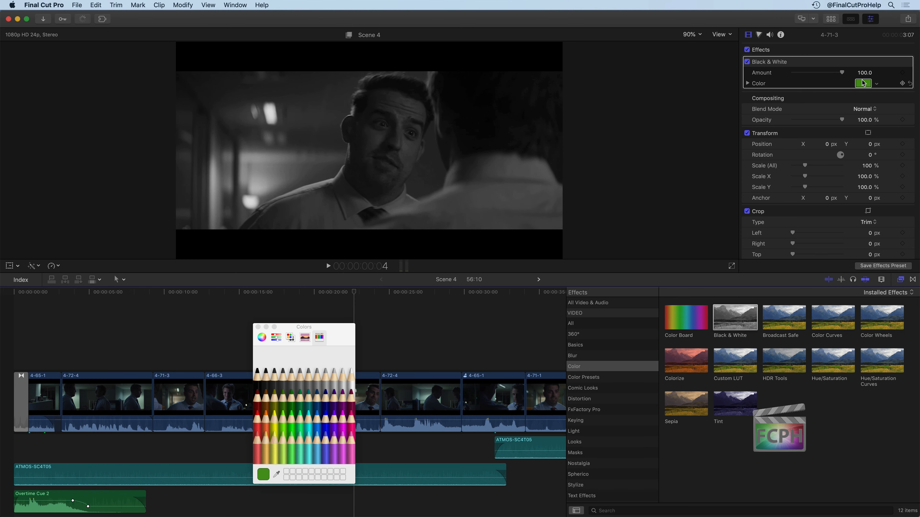
pyautogui.click(326, 398)
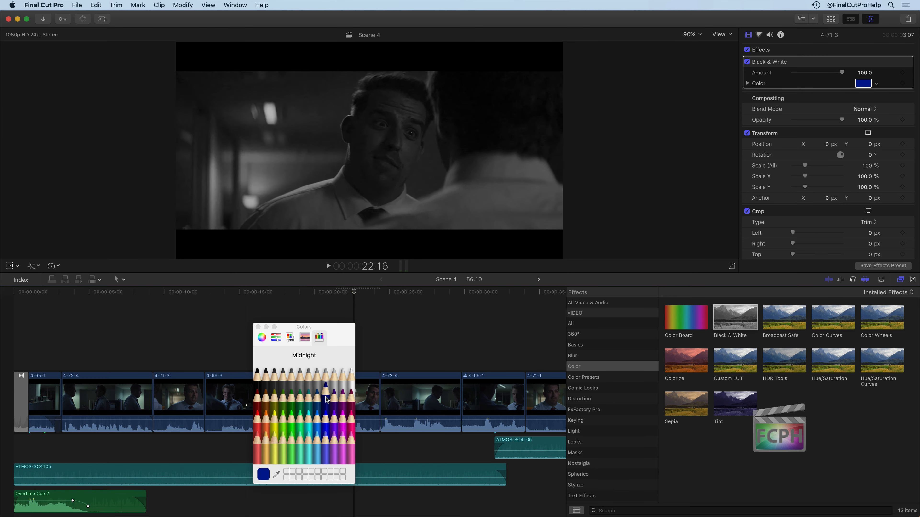
pyautogui.click(316, 415)
pyautogui.click(283, 413)
pyautogui.click(271, 400)
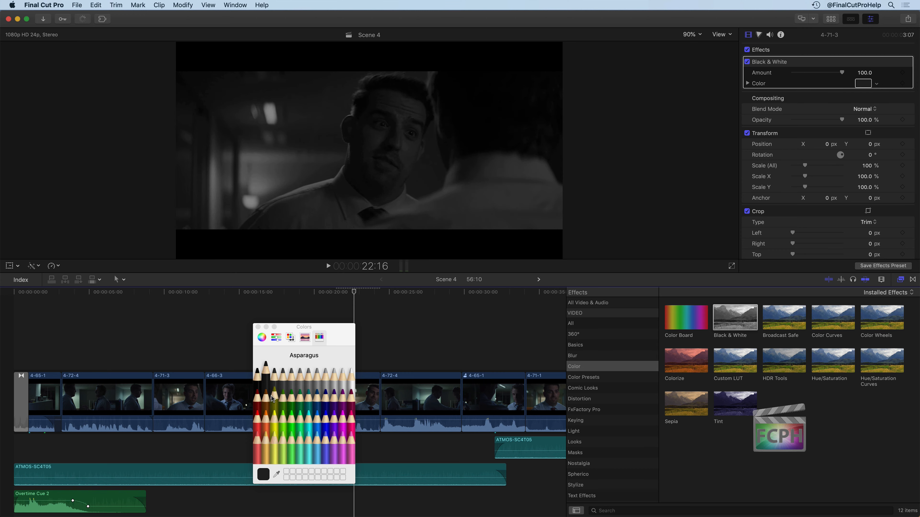
pyautogui.click(267, 416)
pyautogui.click(258, 328)
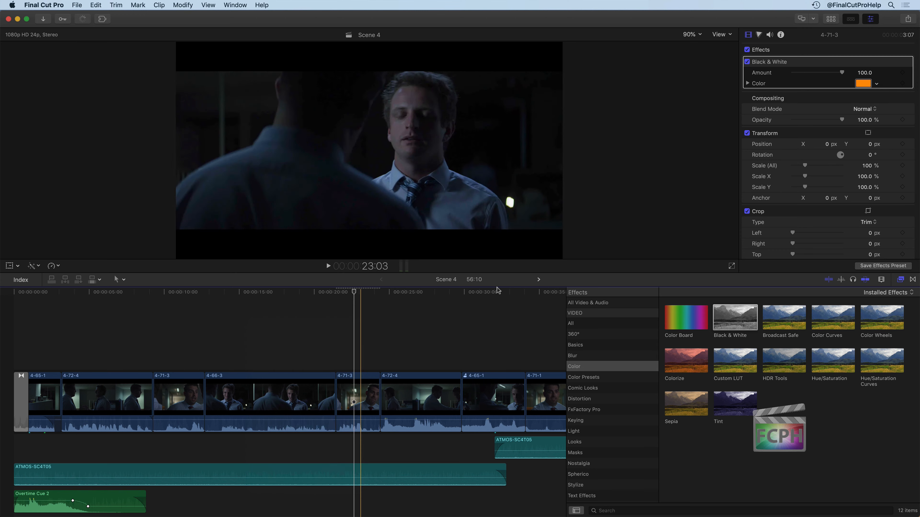
# Delete the Black & White effect and apply the Custom LUT effect to the same 4-71-3 clip
pyautogui.click(790, 63)
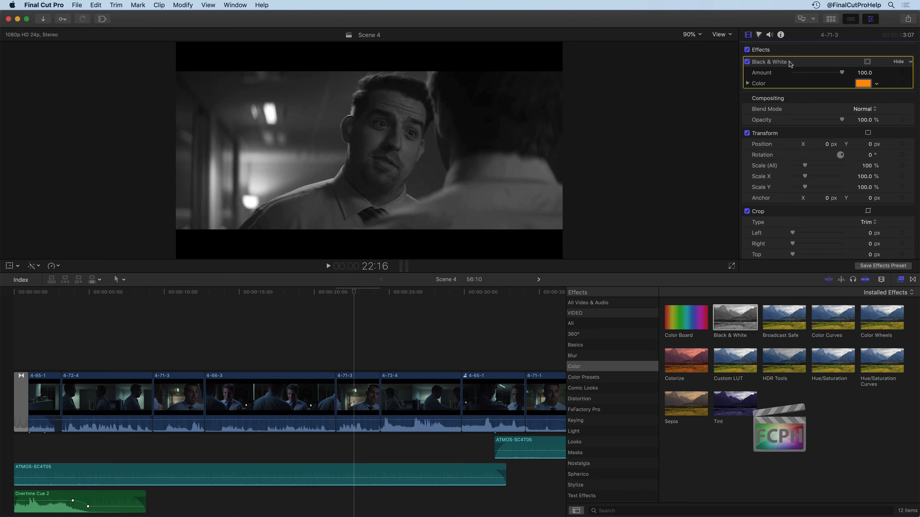
pyautogui.press('Delete')
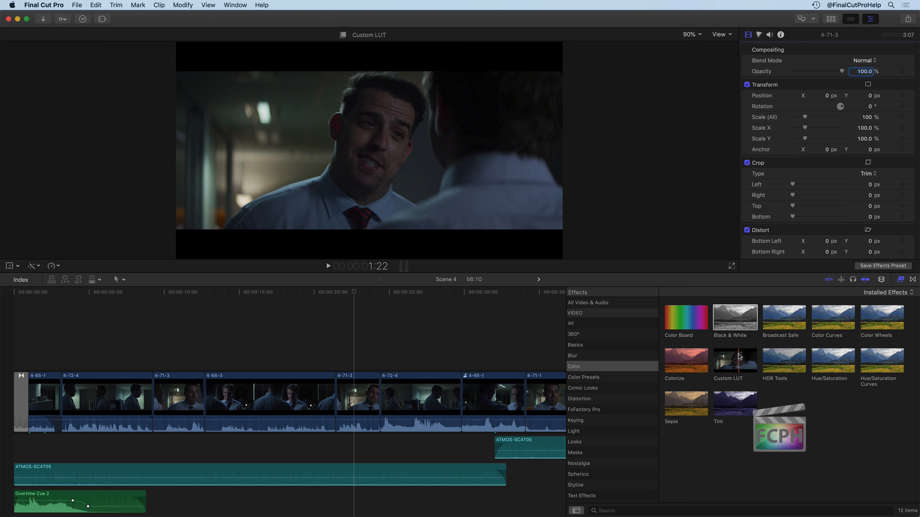
pyautogui.click(739, 358)
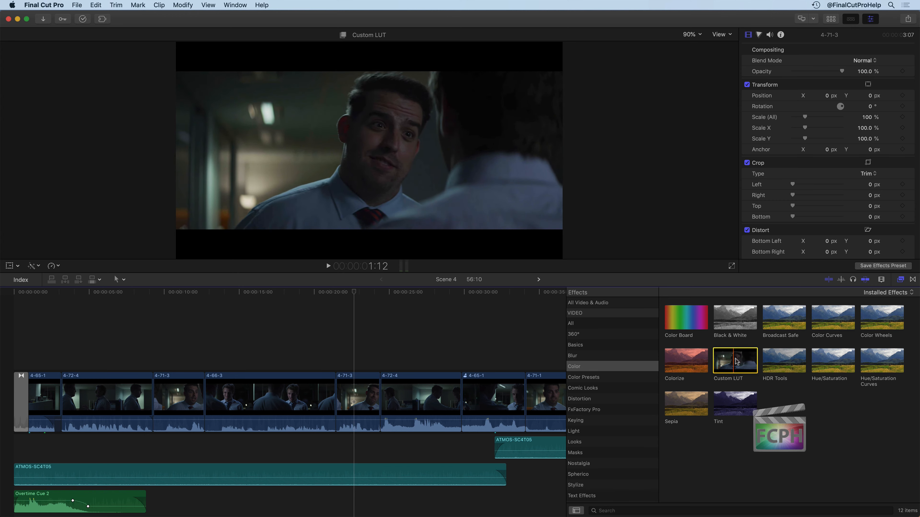
pyautogui.moveTo(740, 362); pyautogui.dragTo(357, 398)
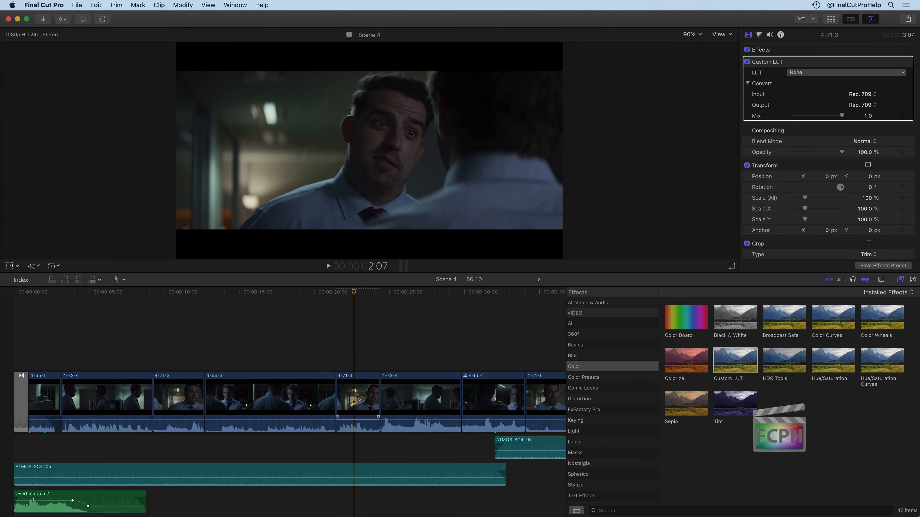
# View the LUT choices of the Custom LUT effect, open the file chooser for a custom LUT, and cancel it
pyautogui.click(810, 74)
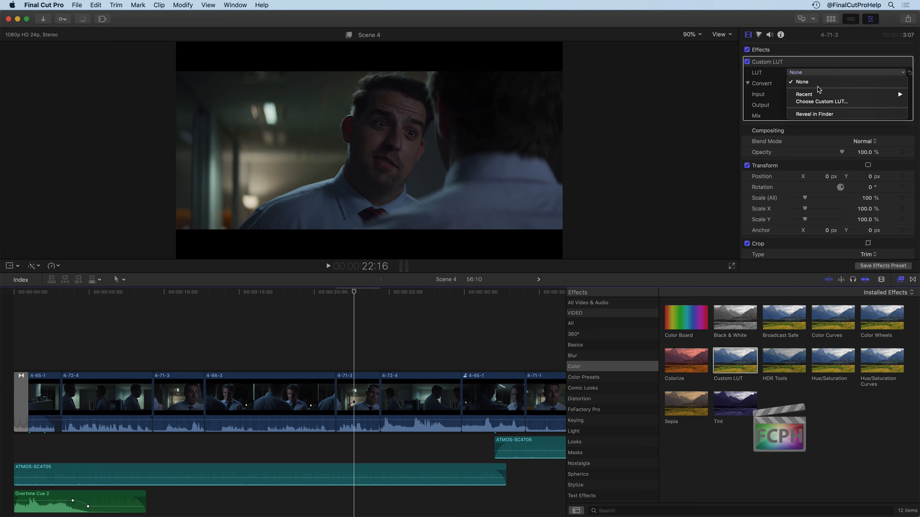
pyautogui.moveTo(818, 94)
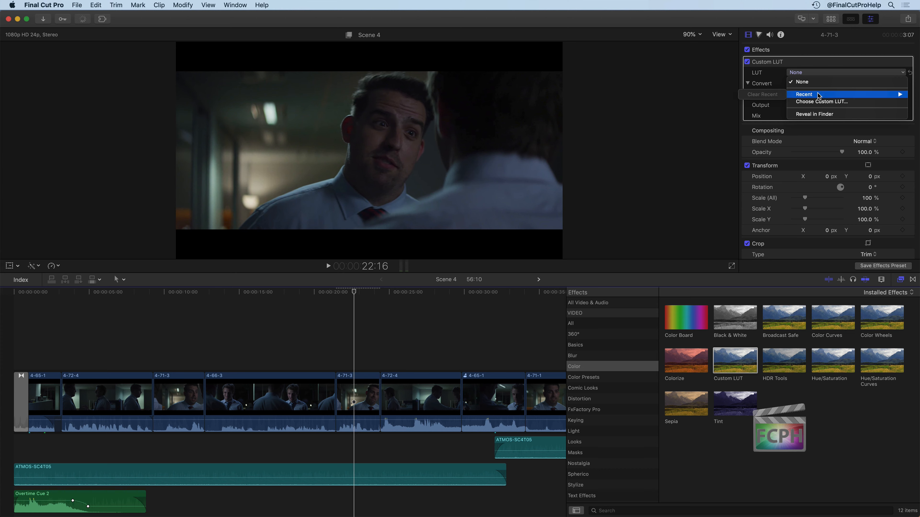
pyautogui.click(804, 105)
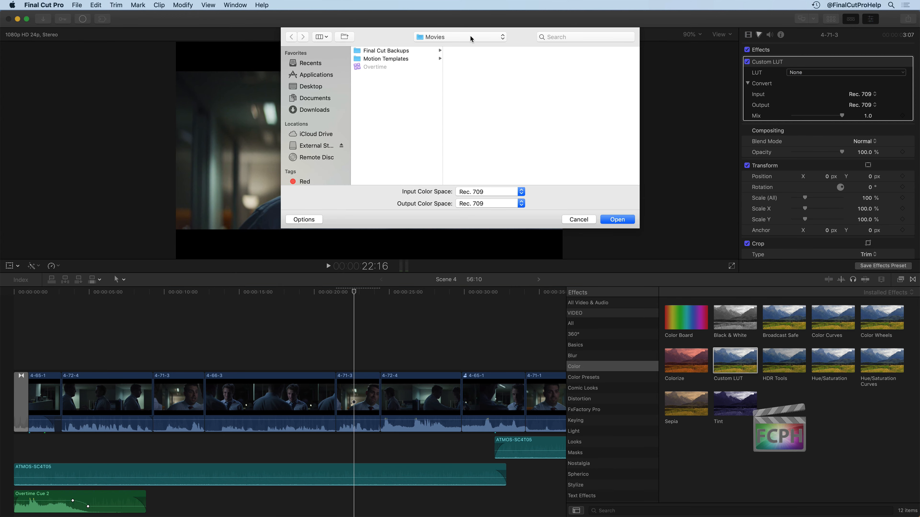
pyautogui.click(579, 220)
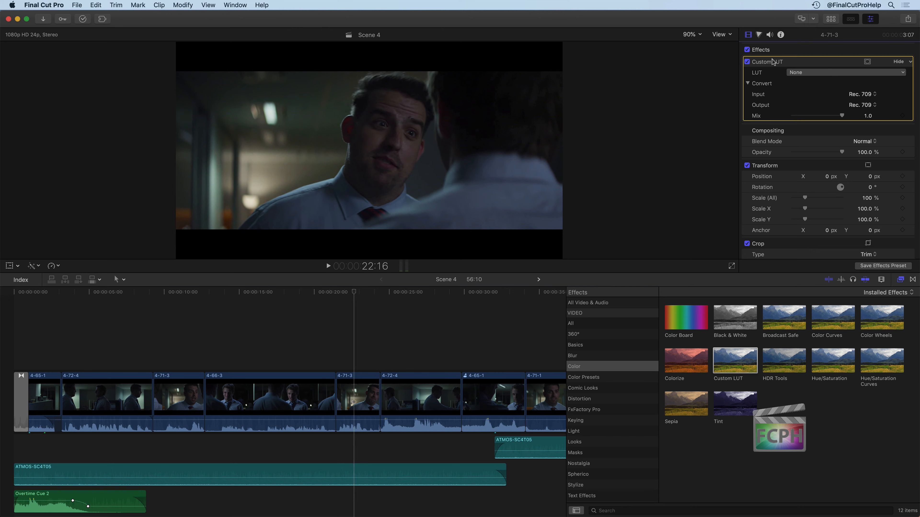
# Delete the Custom LUT effect and apply the Contrast effect from the Color Presets category to the 4-71-3 clip
pyautogui.press('Delete')
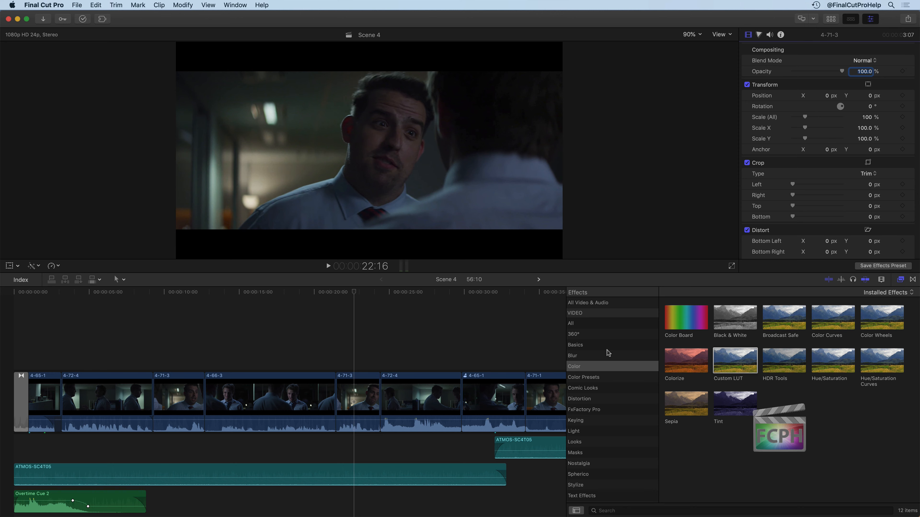
pyautogui.click(594, 379)
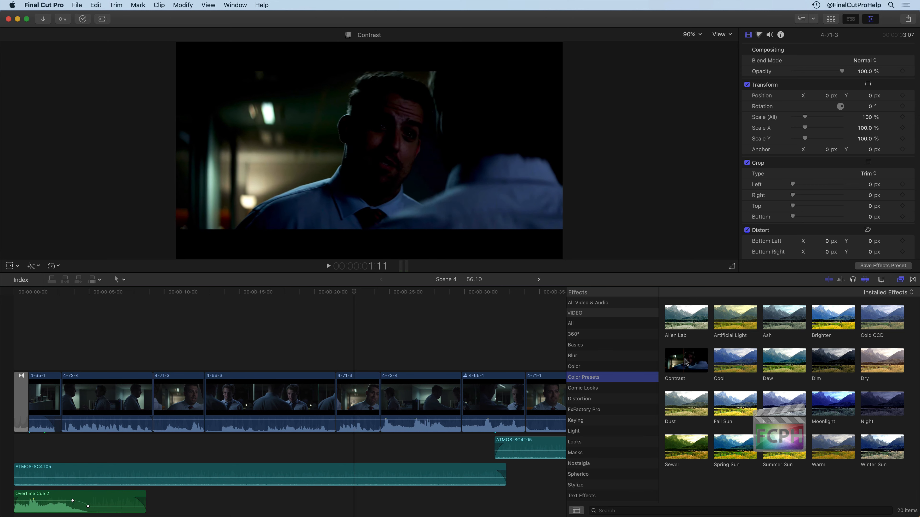
pyautogui.moveTo(701, 365); pyautogui.dragTo(366, 396)
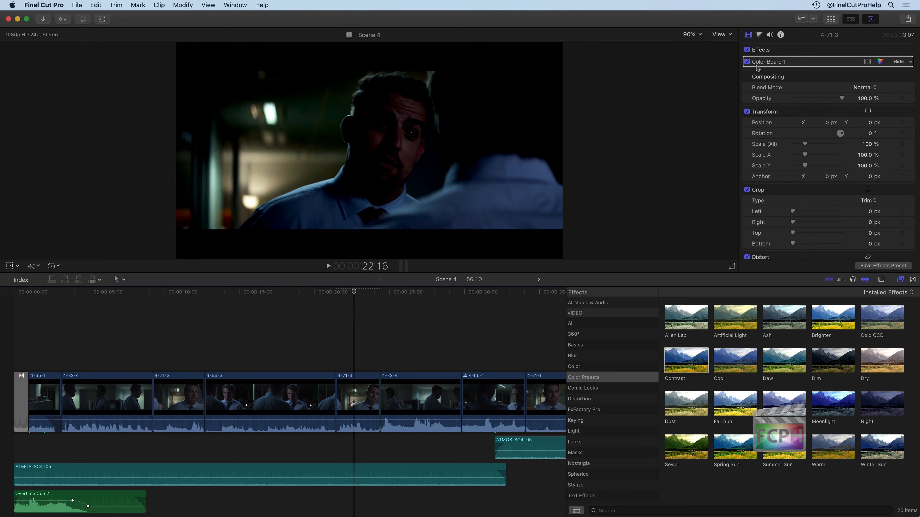
# Examine the Saturation and Exposure settings of the Contrast preset's Color Board, and delete Color Board 1 from the clip
pyautogui.click(899, 62)
pyautogui.click(880, 62)
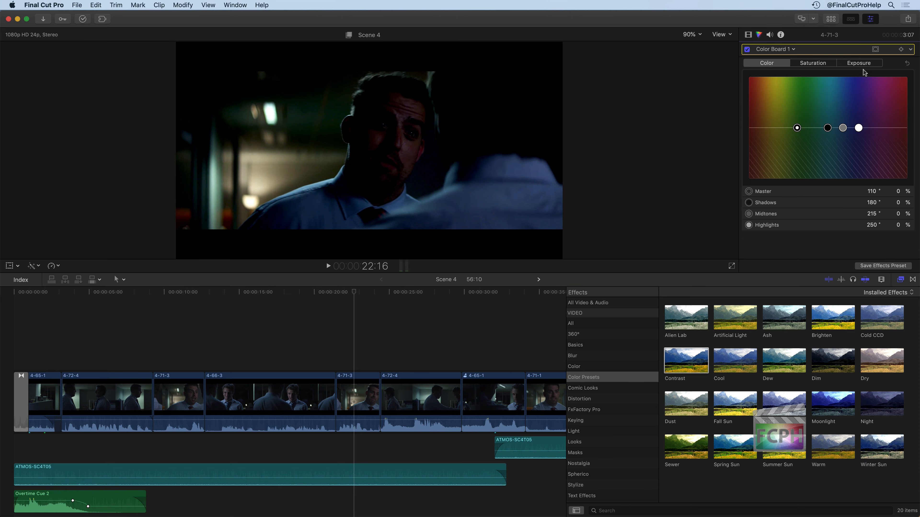
pyautogui.click(823, 66)
pyautogui.click(846, 65)
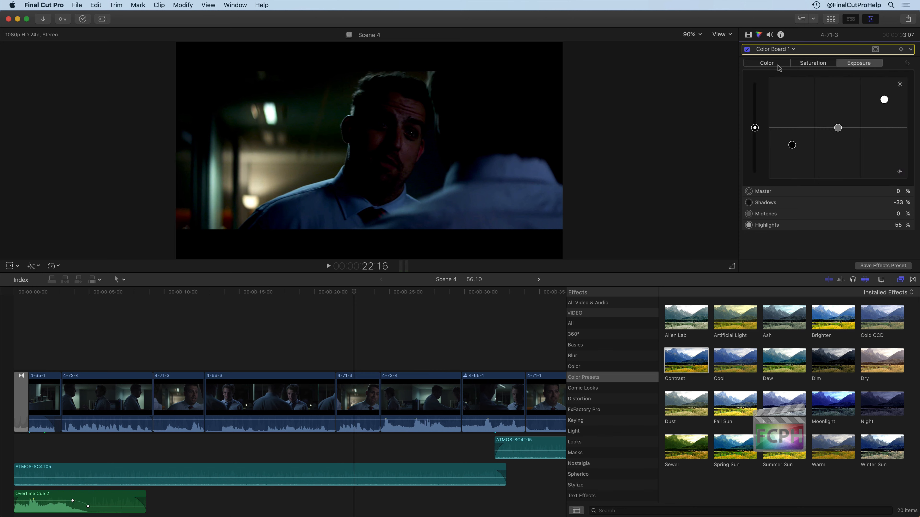
pyautogui.click(748, 34)
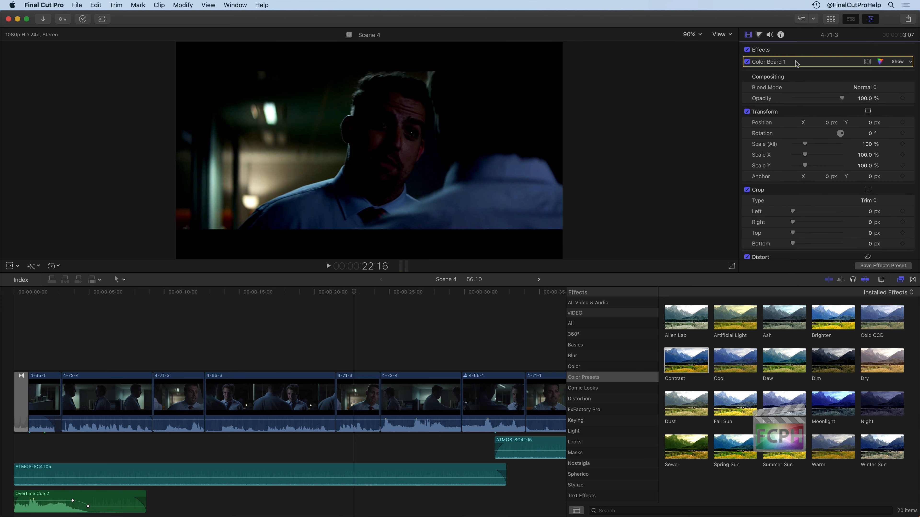
pyautogui.press('Delete')
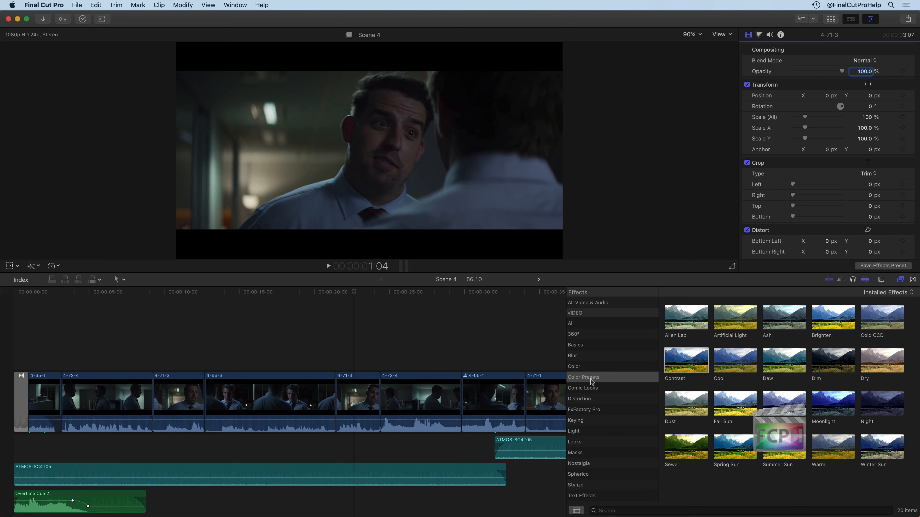
# Try the Droplet effect from the Distortion category on the 4-71-3 clip with its center shifted right, and delete the effect
pyautogui.click(605, 388)
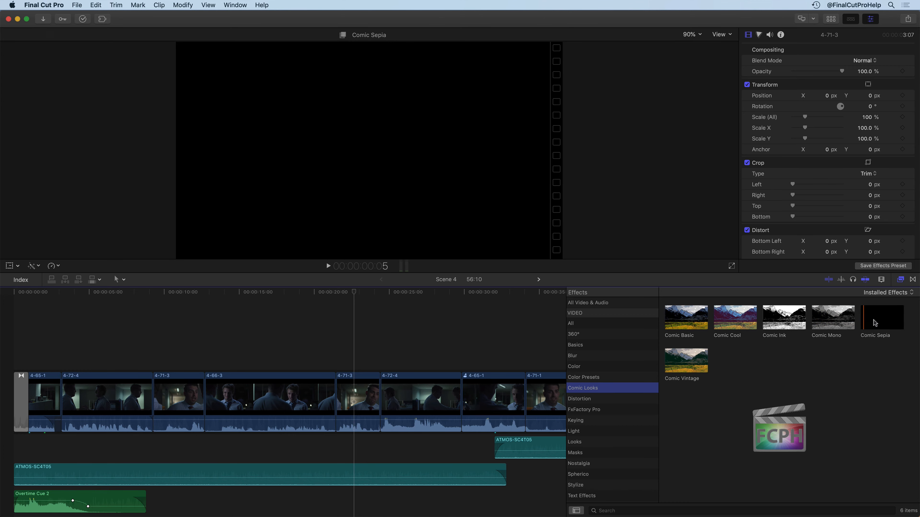
pyautogui.click(596, 399)
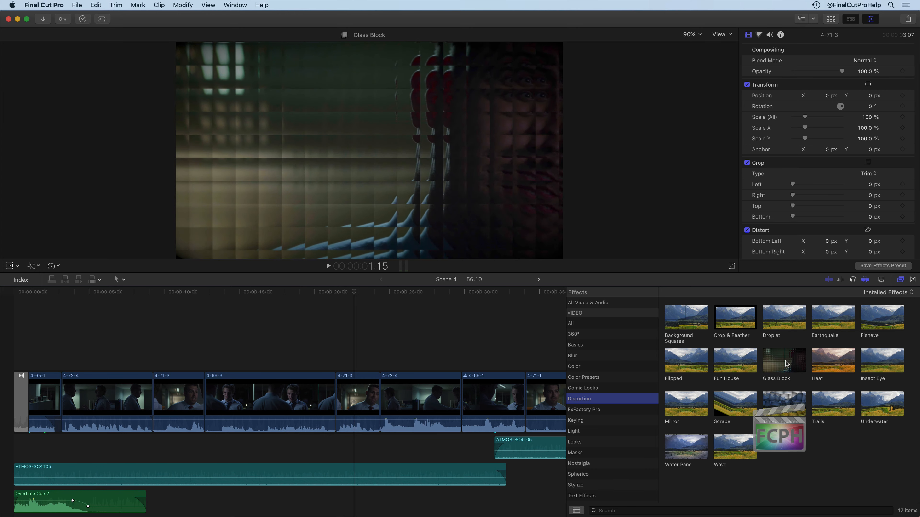
pyautogui.click(783, 318)
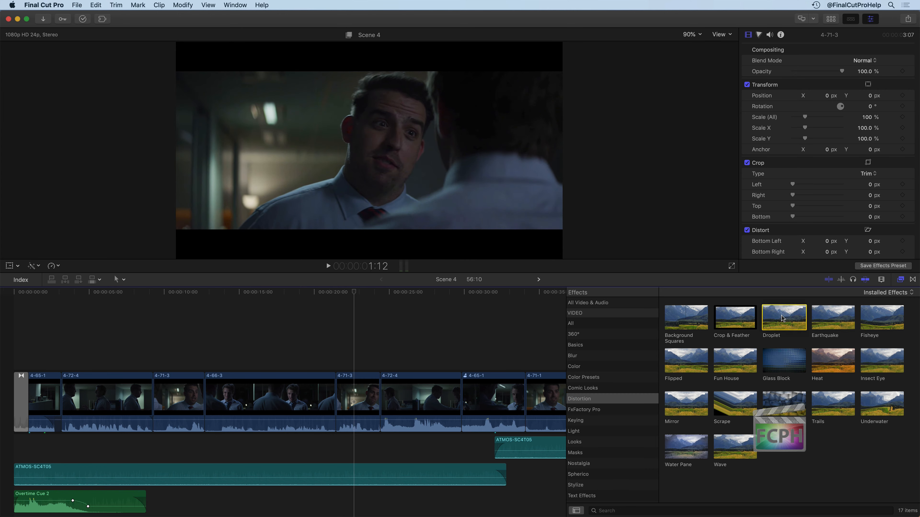
pyautogui.moveTo(783, 318); pyautogui.dragTo(361, 395)
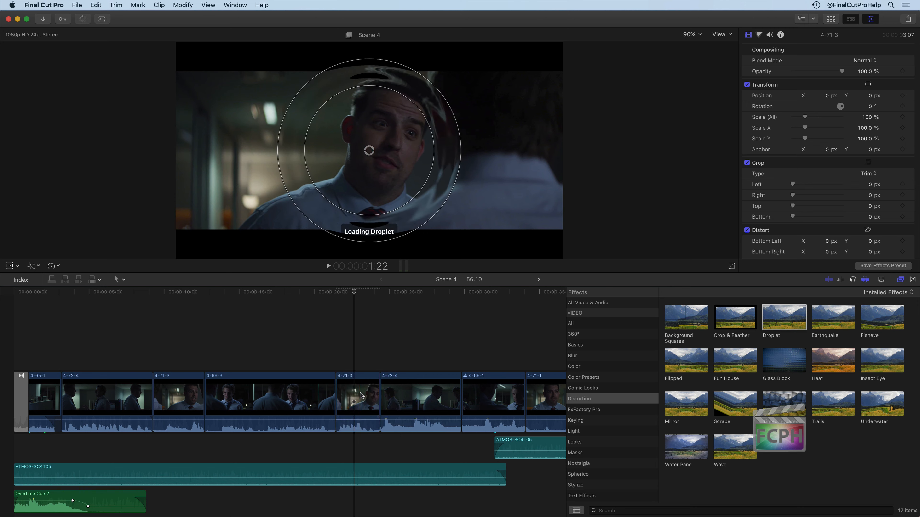
pyautogui.moveTo(372, 151); pyautogui.dragTo(416, 154)
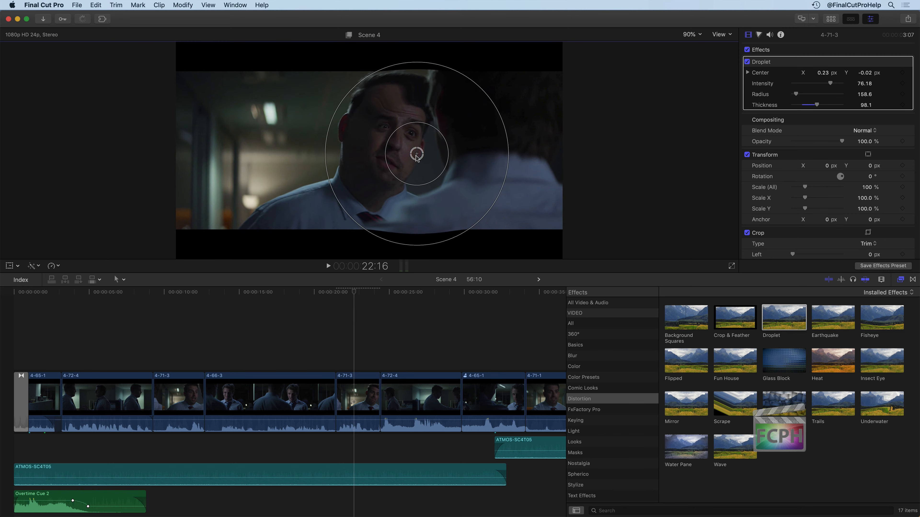
pyautogui.click(768, 63)
pyautogui.press('Delete')
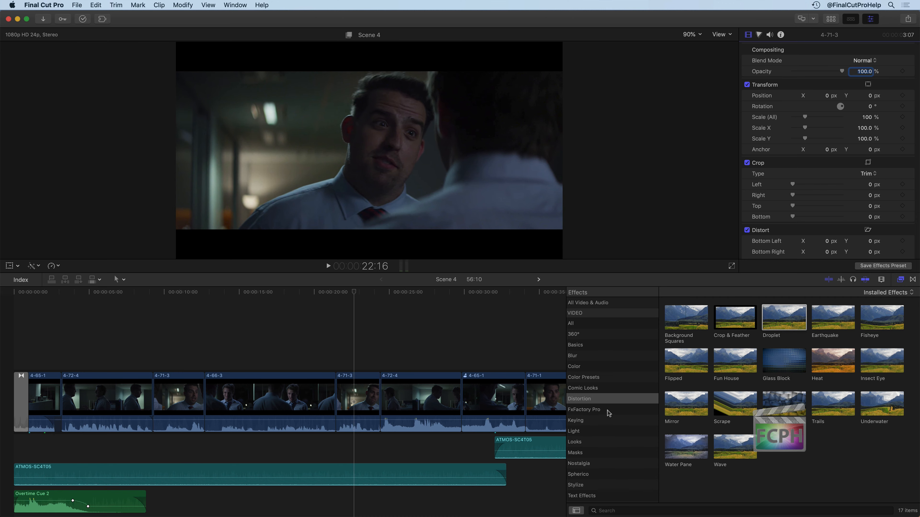
# Browse the effects in the FxFactory Pro, Keying, Light and Looks categories
pyautogui.click(590, 410)
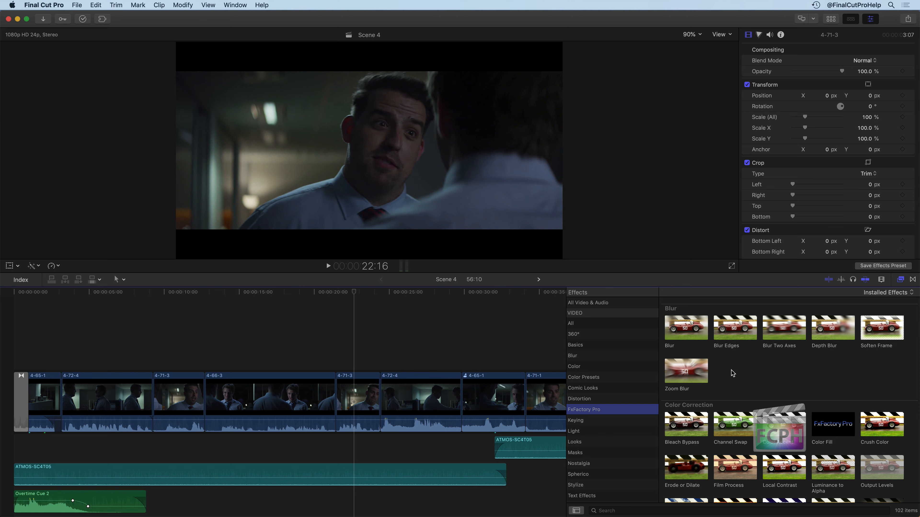
pyautogui.click(584, 421)
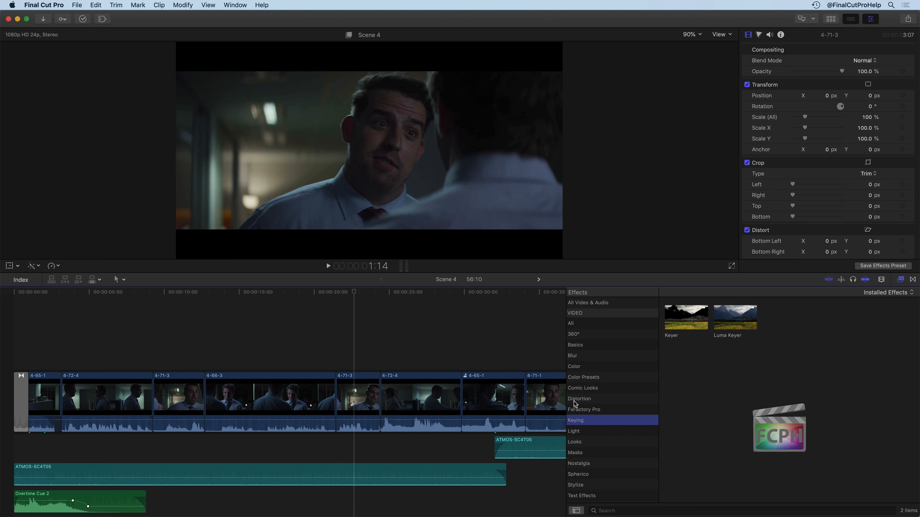
pyautogui.click(589, 431)
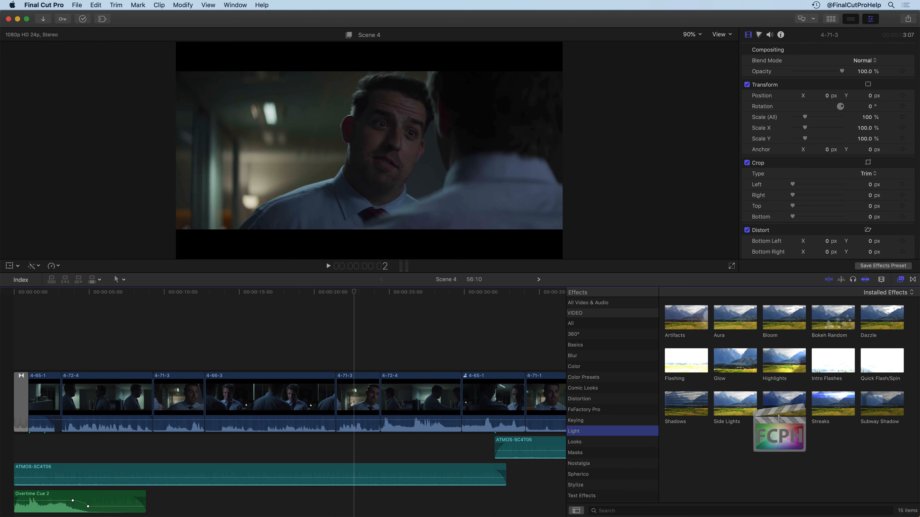
pyautogui.click(594, 443)
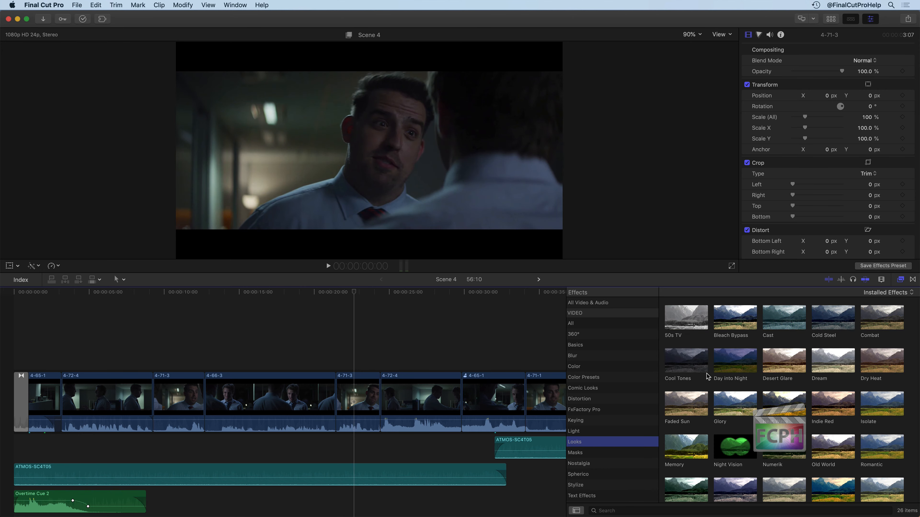
pyautogui.scroll(-4, 729, 384)
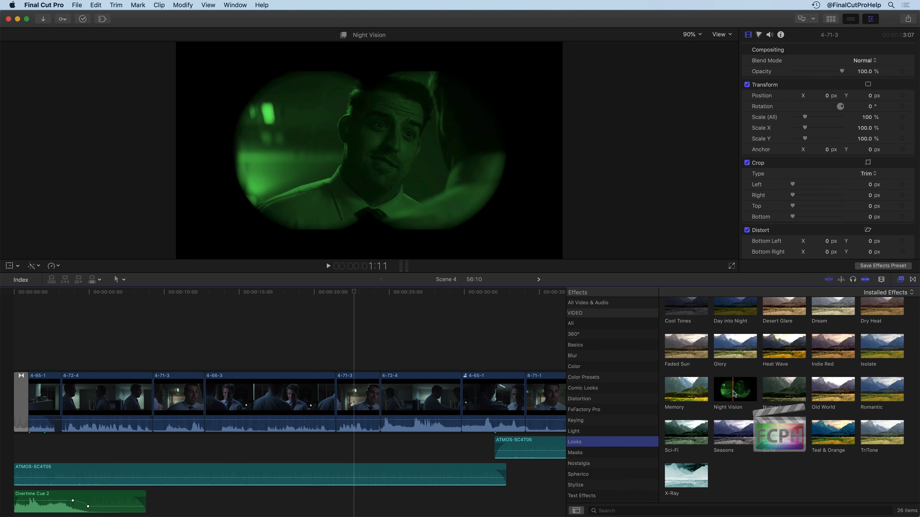
# Apply the Draw Mask effect from the Masks category to the 4-71-3 clip
pyautogui.click(598, 453)
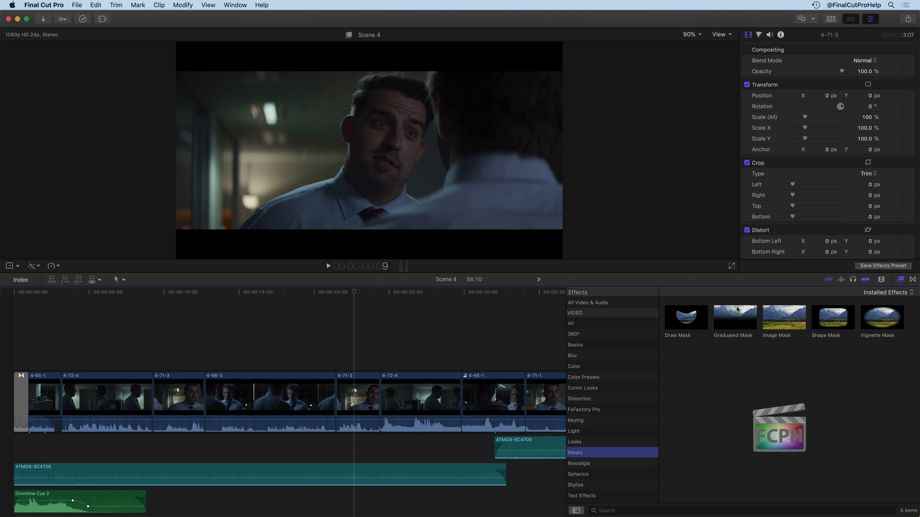
pyautogui.click(688, 318)
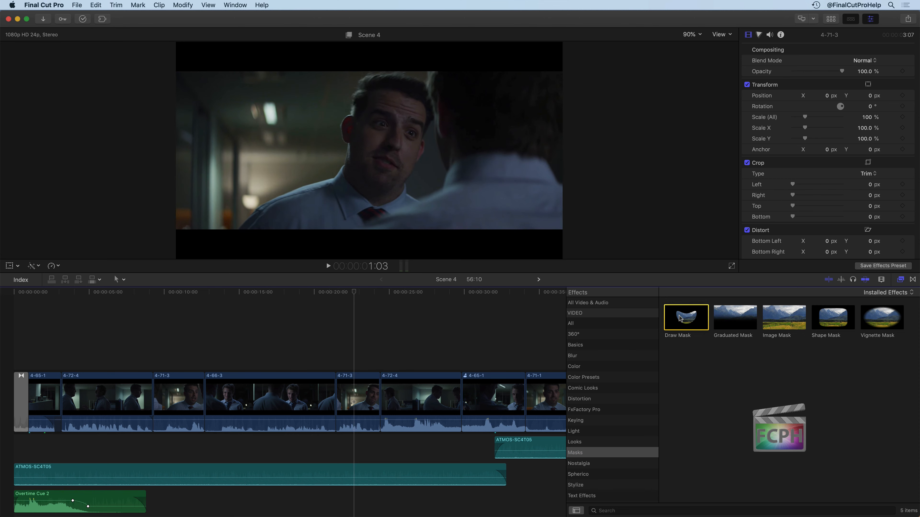
pyautogui.moveTo(679, 318)
pyautogui.mouseDown()
pyautogui.moveTo(471, 398)
pyautogui.moveTo(353, 401)
pyautogui.mouseUp()
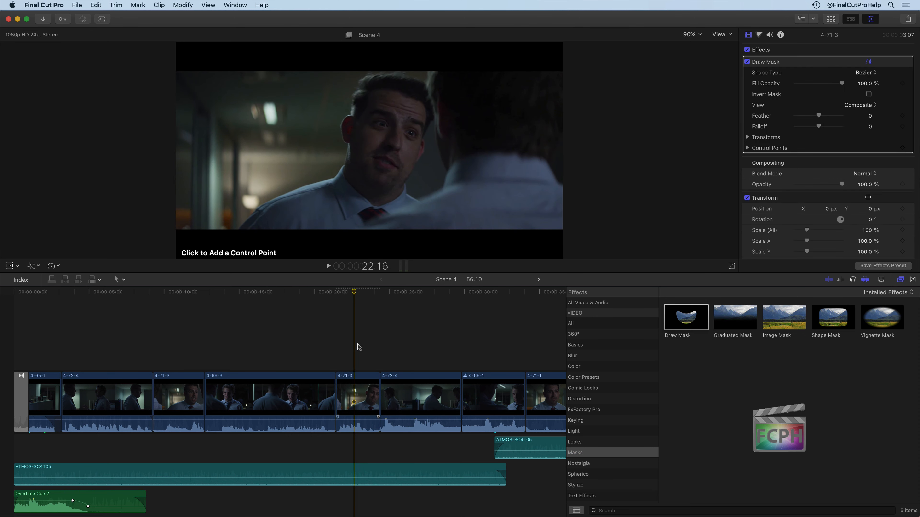
# Draw a closed eight-point mask around the man's face and collar, and delete the Draw Mask effect
pyautogui.click(332, 174)
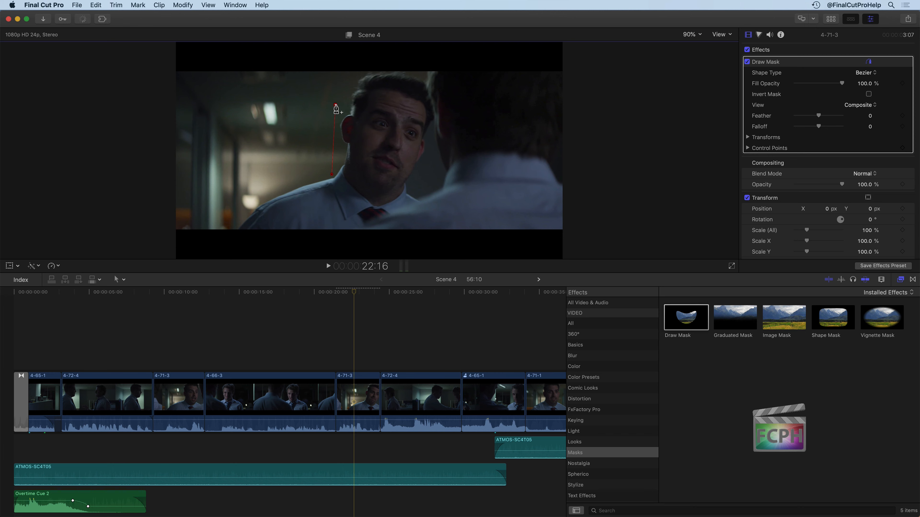
pyautogui.click(335, 105)
pyautogui.click(402, 76)
pyautogui.click(450, 118)
pyautogui.click(428, 181)
pyautogui.click(401, 224)
pyautogui.click(388, 158)
pyautogui.click(351, 219)
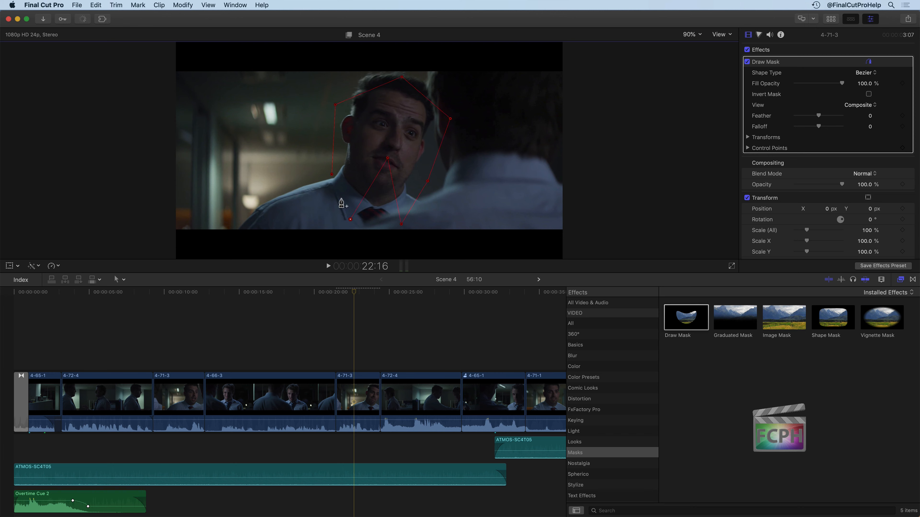
pyautogui.click(332, 175)
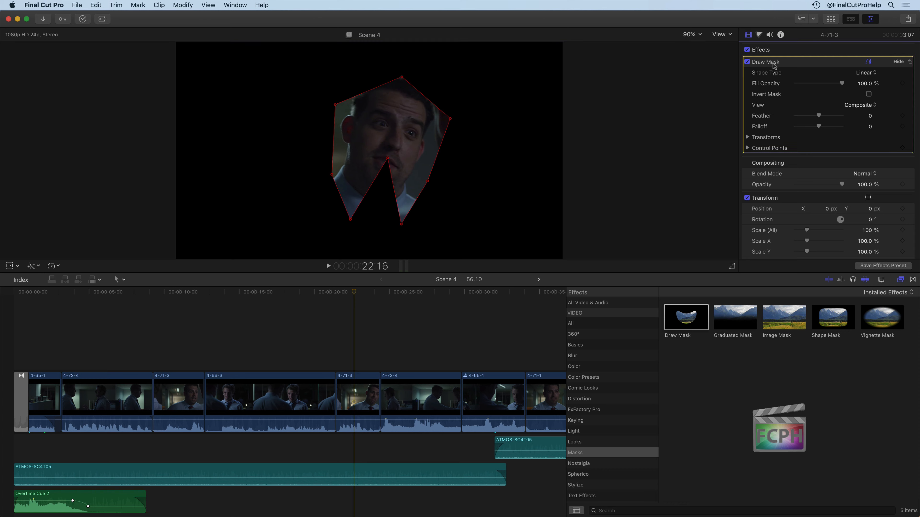
pyautogui.press('Delete')
# Apply the Security effect from the Nostalgia category to the 4-71-3 clip, and delete the effect from it
pyautogui.click(594, 464)
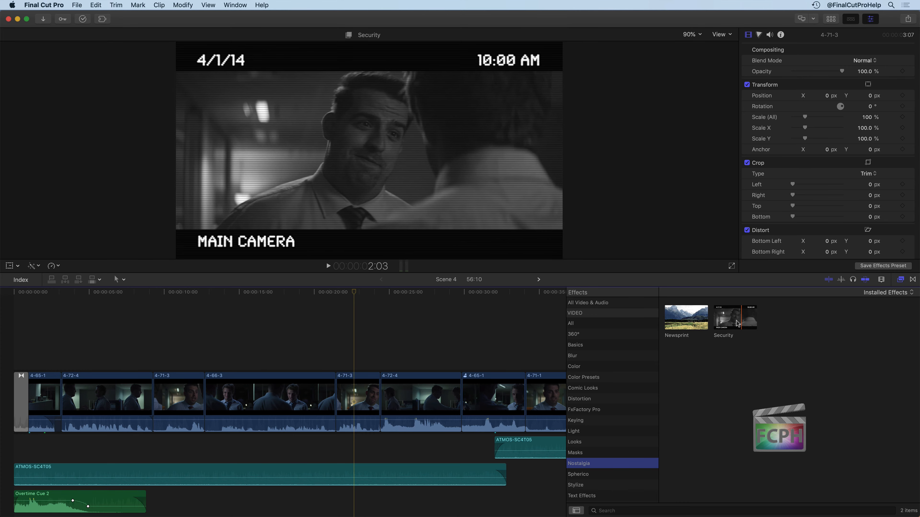
pyautogui.moveTo(741, 322); pyautogui.dragTo(358, 399)
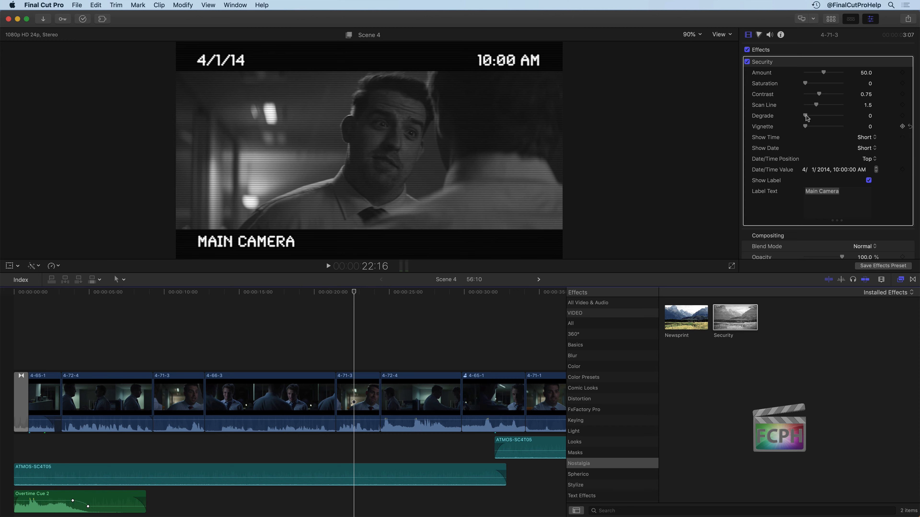
pyautogui.click(777, 62)
pyautogui.press('Delete')
# Browse the effects in the Spherico, Stylize, Text Effects and Tiling categories
pyautogui.click(591, 475)
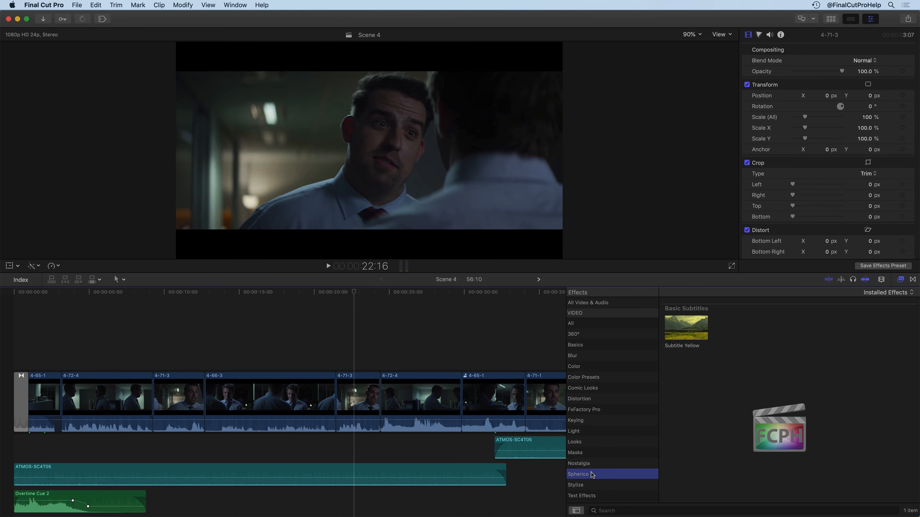
pyautogui.click(597, 486)
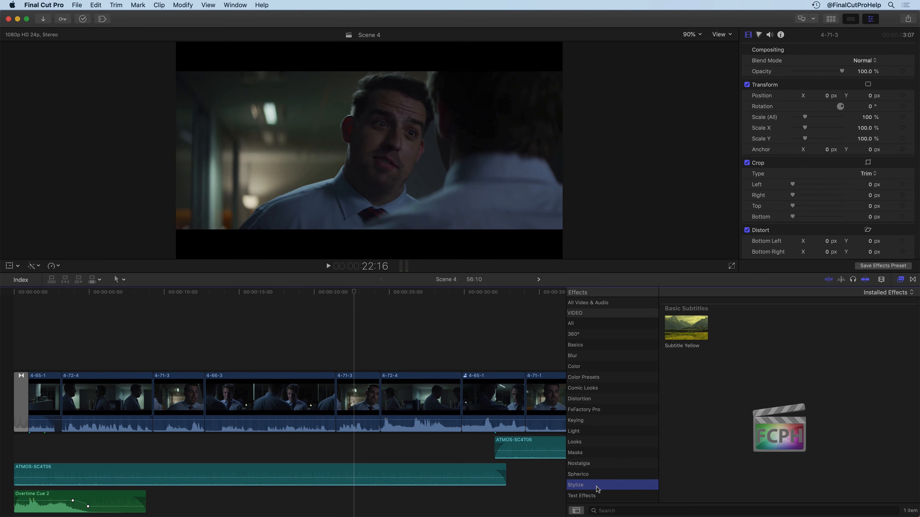
pyautogui.scroll(-6, 597, 435)
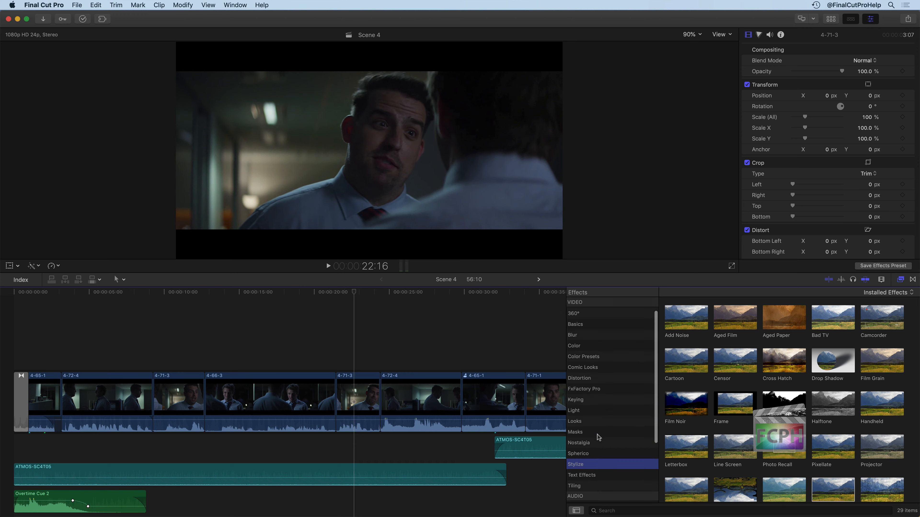
pyautogui.click(598, 381)
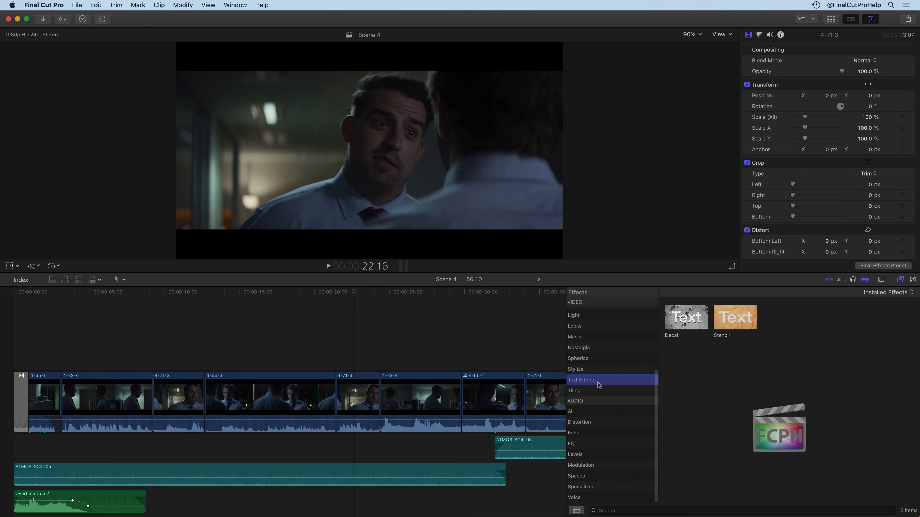
pyautogui.click(590, 392)
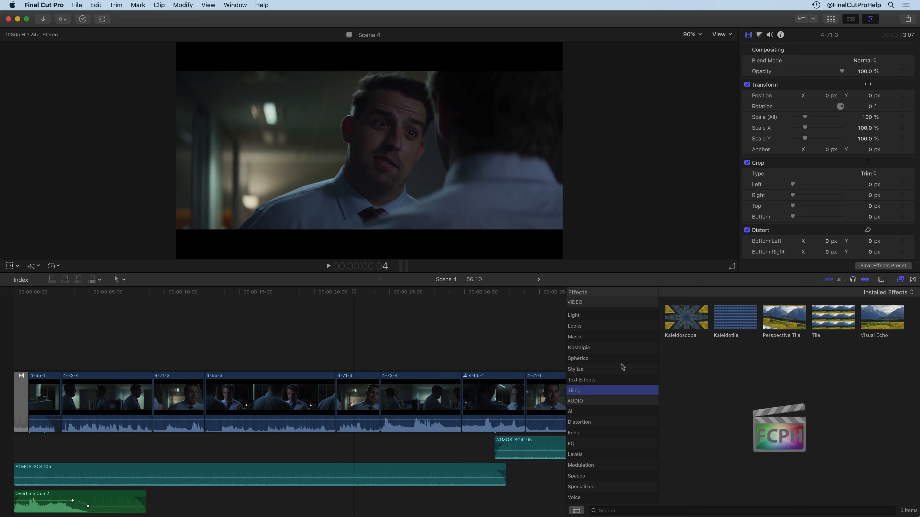
# Apply the Night Vision effect from the Looks category to the 4-71-3 clip
pyautogui.scroll(5, 620, 362)
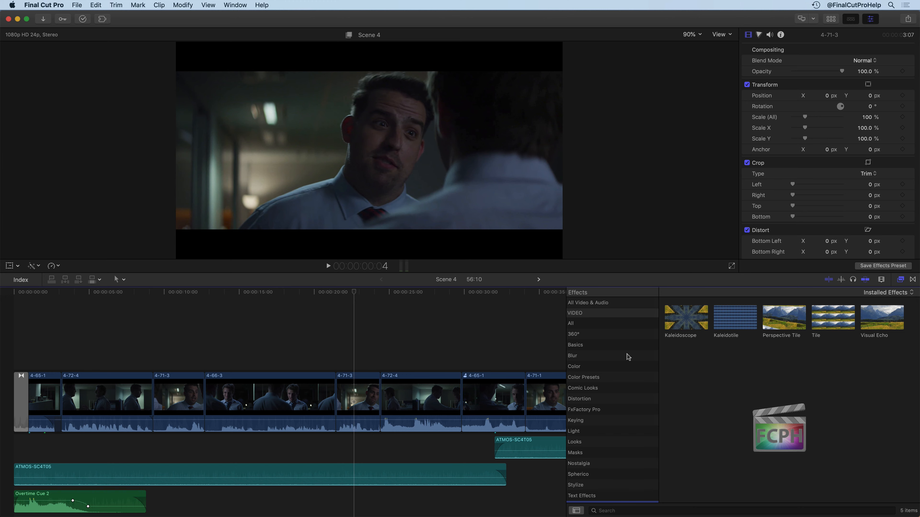
pyautogui.click(594, 408)
pyautogui.click(593, 399)
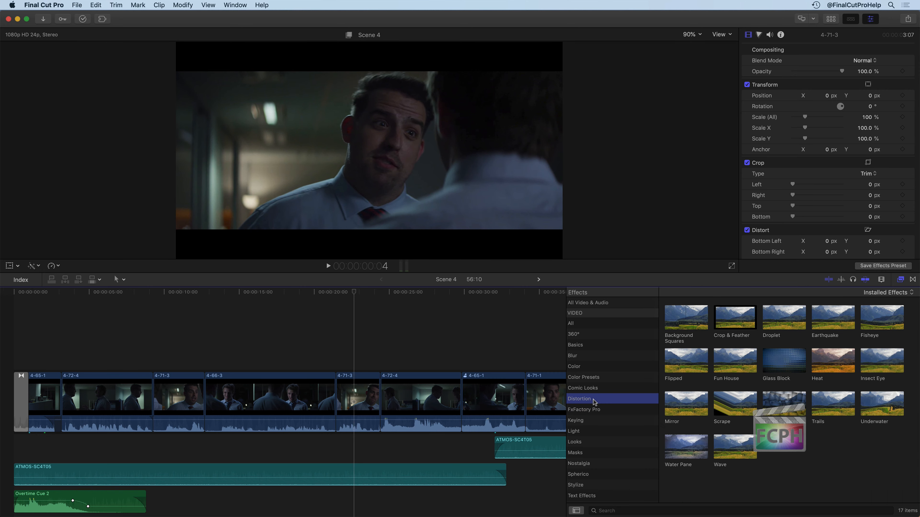
pyautogui.click(594, 442)
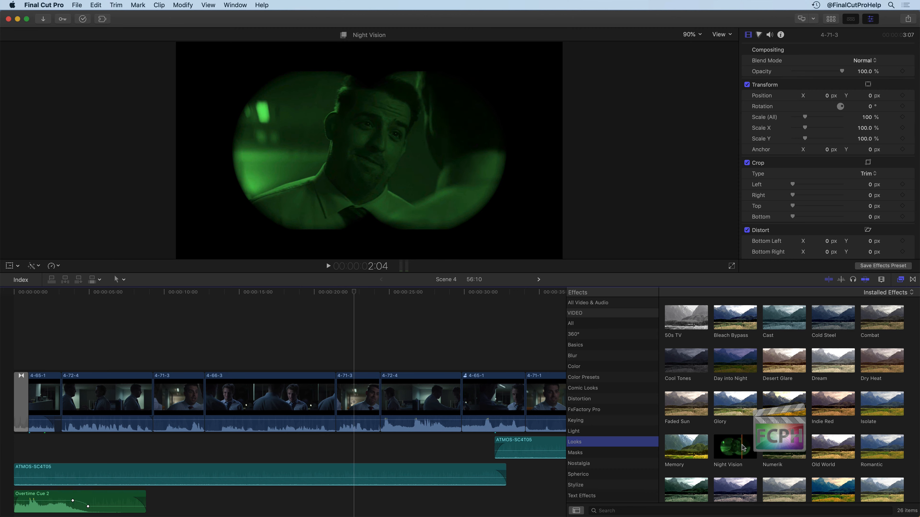
pyautogui.moveTo(732, 455); pyautogui.dragTo(359, 399)
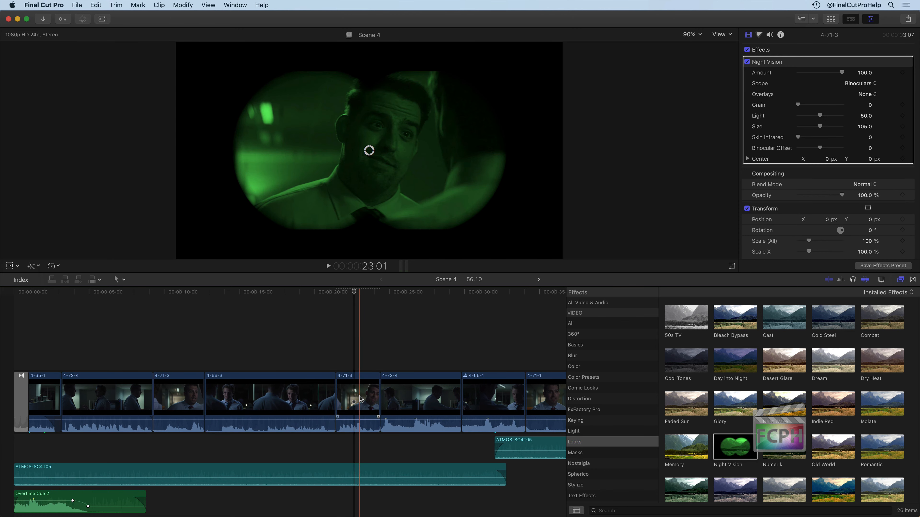
# Move the playhead to 22:09 and apply the Colorize effect from the Color category to the 4-71-3 clip
pyautogui.click(343, 293)
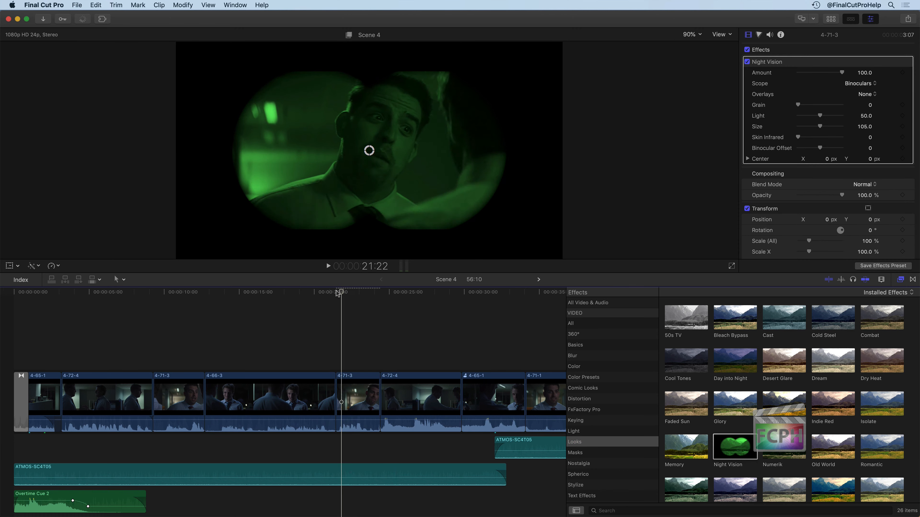
pyautogui.moveTo(343, 292); pyautogui.dragTo(350, 292)
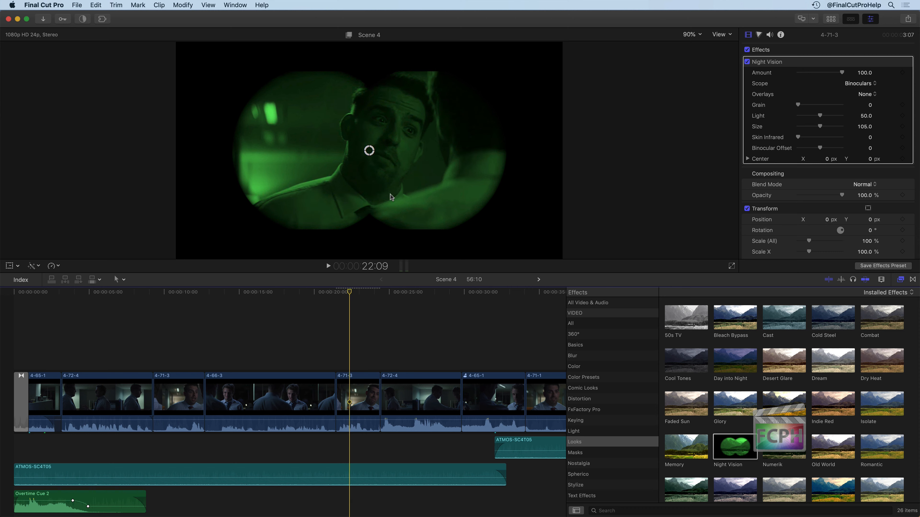
pyautogui.click(602, 367)
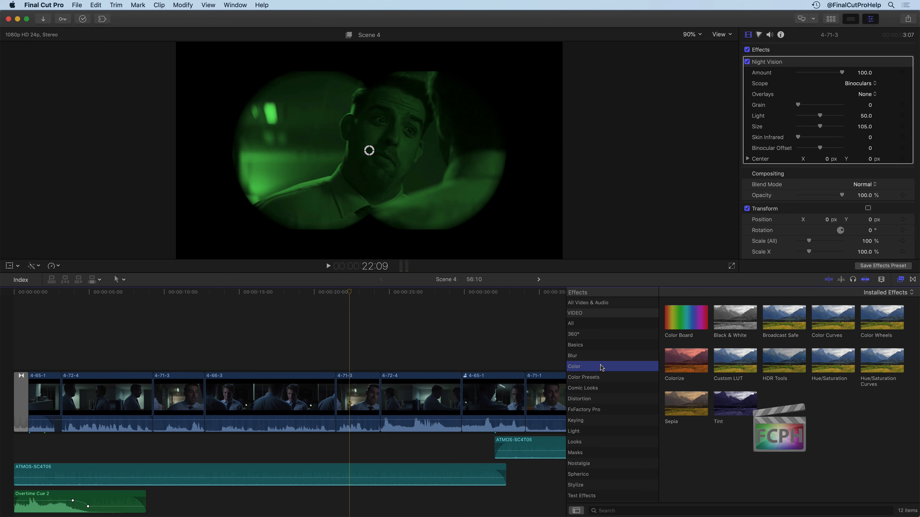
pyautogui.click(738, 321)
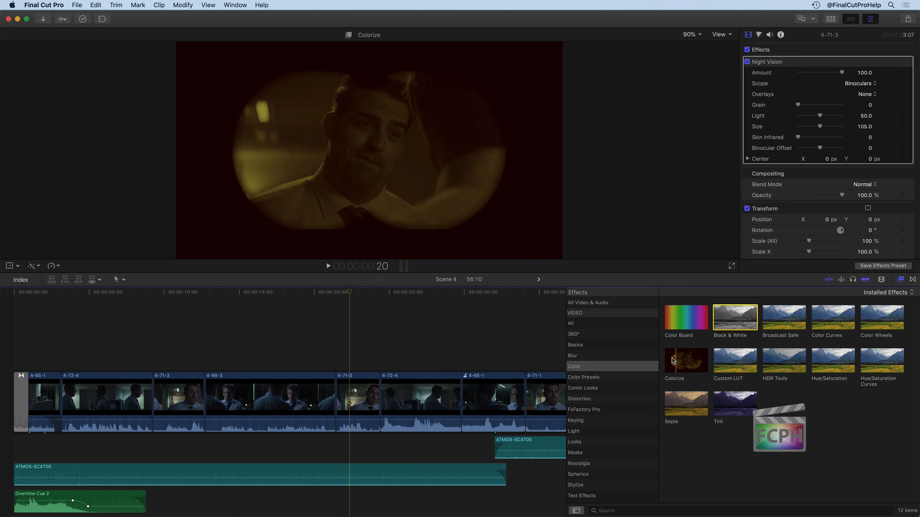
pyautogui.moveTo(672, 361); pyautogui.dragTo(354, 409)
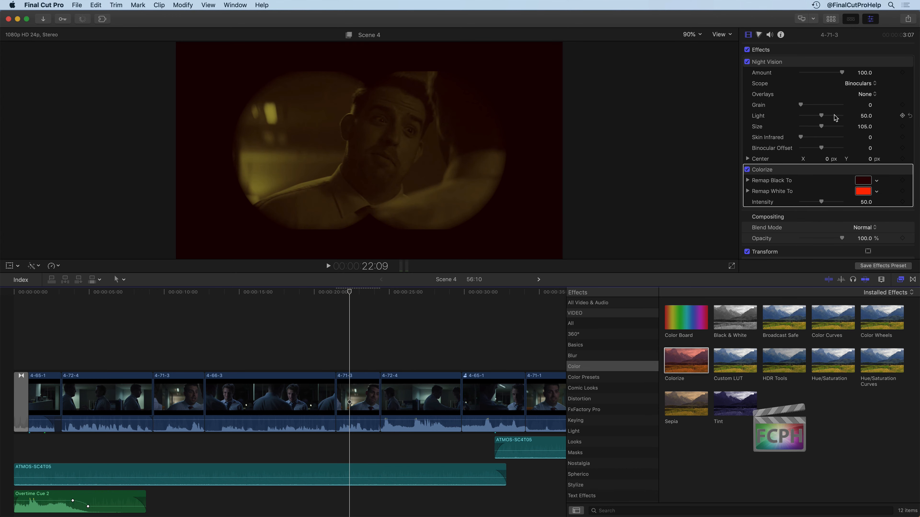
# Try pencil colors such as Lime, Licorice and Salmon for Colorize's Remap White To, settle on bright pink, and close the color picker
pyautogui.click(864, 191)
pyautogui.moveTo(329, 335)
pyautogui.mouseDown()
pyautogui.moveTo(809, 123)
pyautogui.moveTo(705, 105)
pyautogui.mouseUp()
pyautogui.click(688, 191)
pyautogui.click(661, 188)
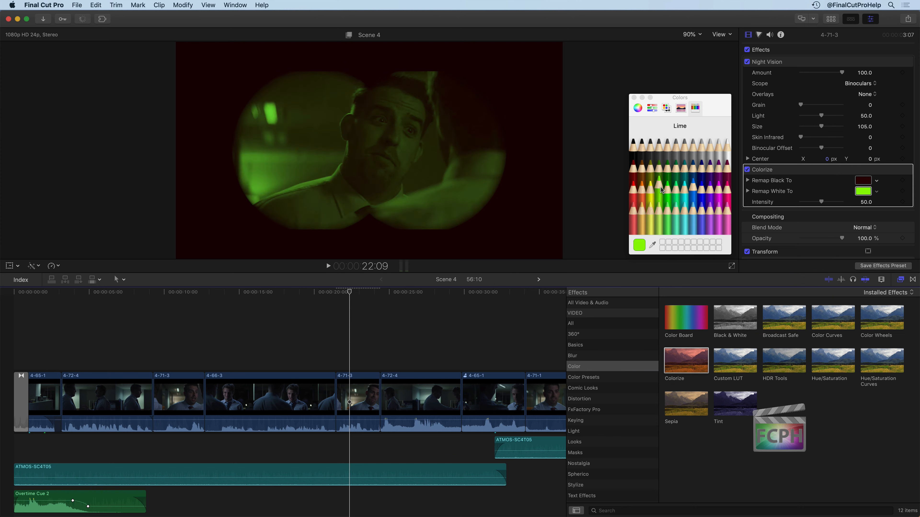
pyautogui.click(634, 142)
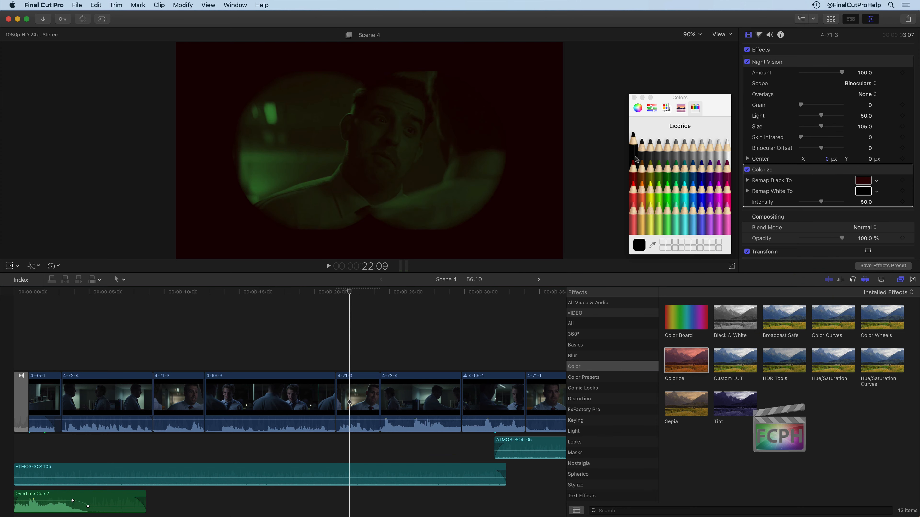
pyautogui.click(634, 209)
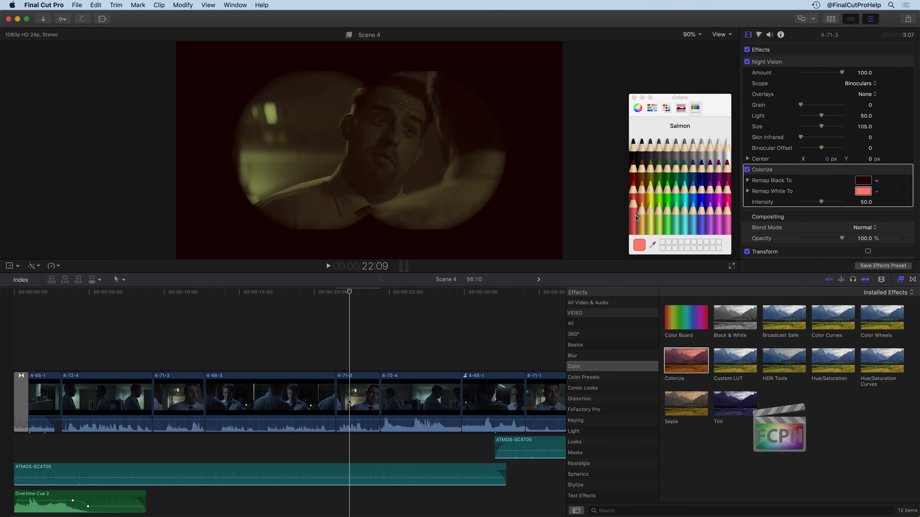
pyautogui.click(666, 214)
pyautogui.click(684, 211)
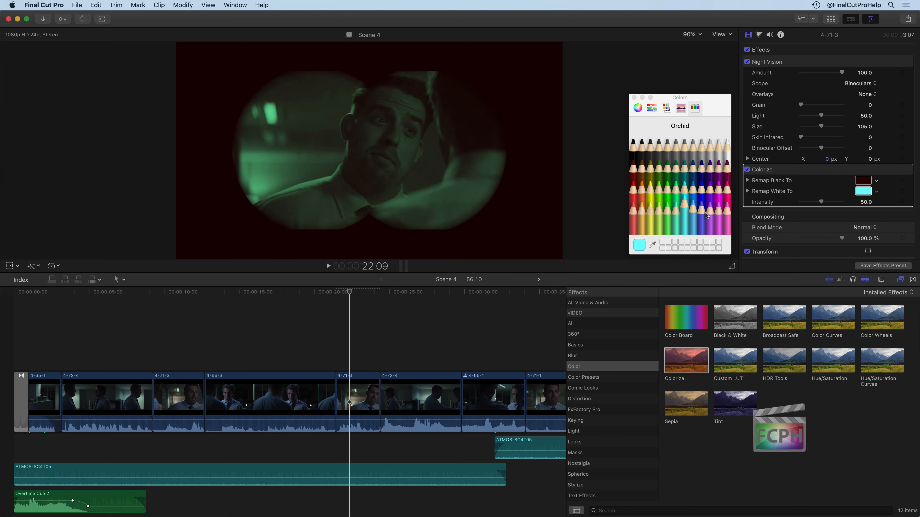
pyautogui.click(720, 214)
pyautogui.click(729, 192)
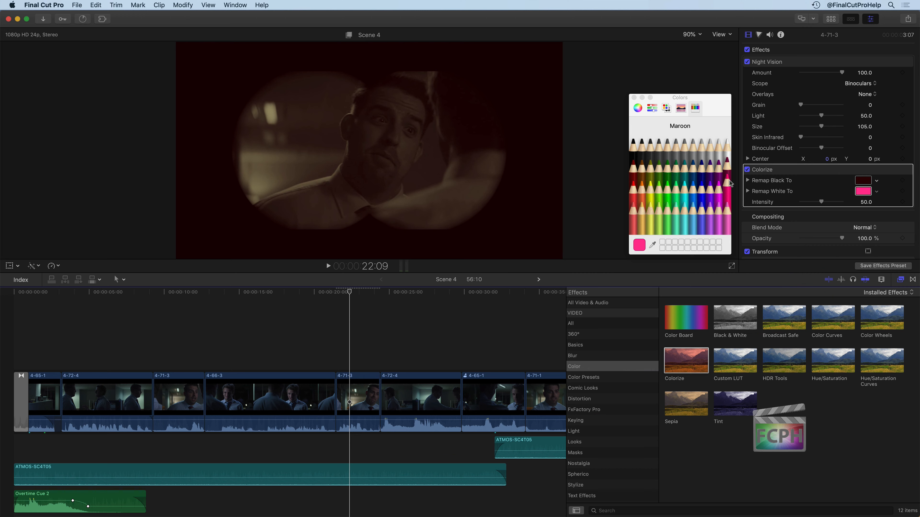
pyautogui.click(634, 98)
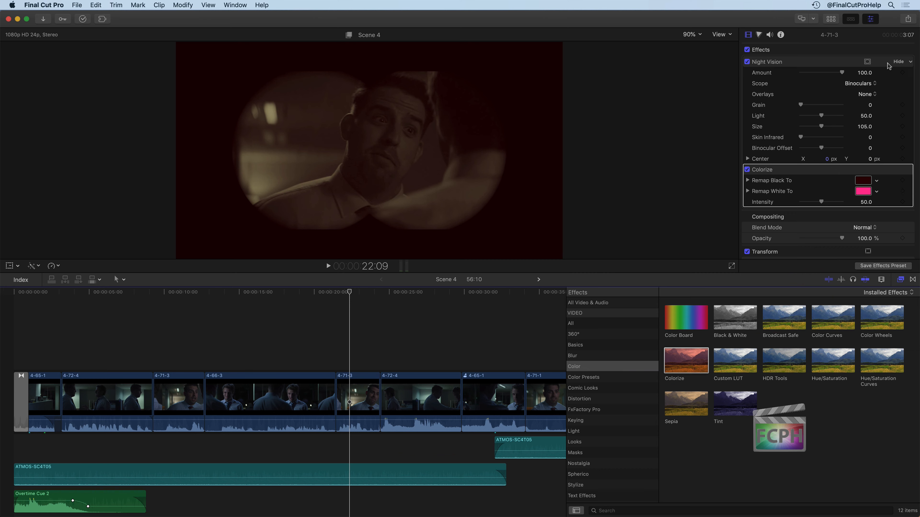
# Collapse the parameters of Night Vision and Colorize, and move Colorize above Night Vision in the effect order
pyautogui.click(897, 62)
pyautogui.click(898, 73)
pyautogui.click(793, 62)
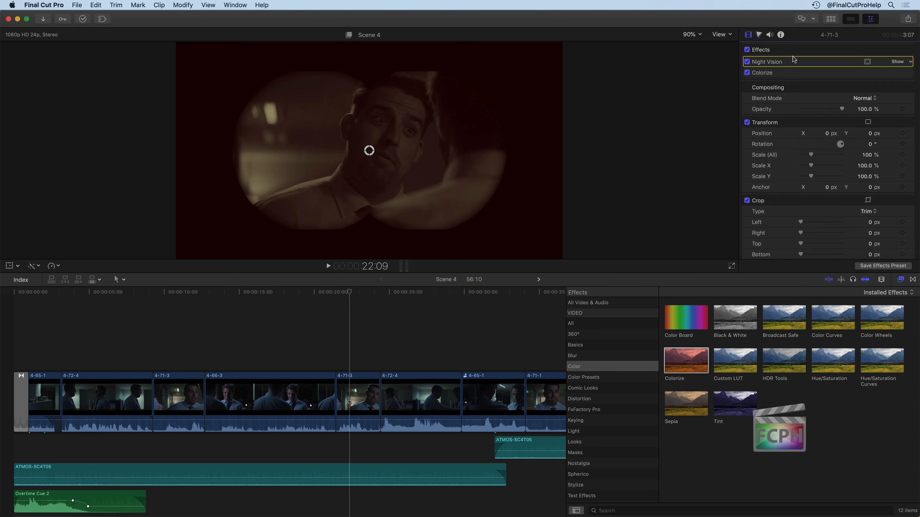
pyautogui.click(781, 74)
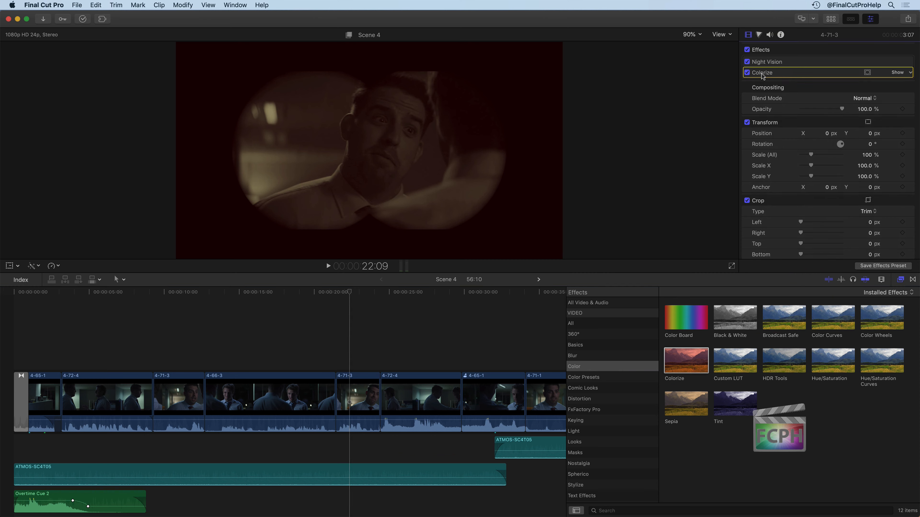
pyautogui.moveTo(762, 74); pyautogui.dragTo(766, 61)
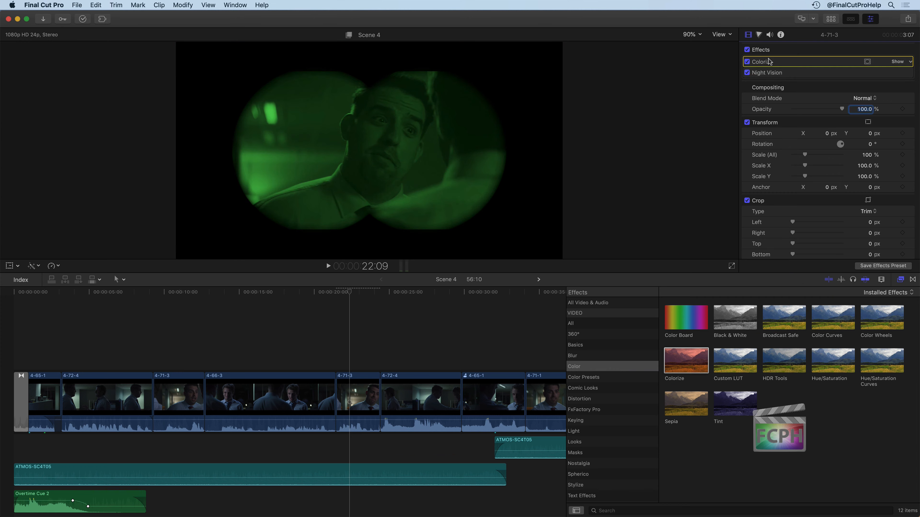
# Turn Night Vision off and back on to compare the look, and try reordering Colorize relative to Night Vision
pyautogui.click(747, 72)
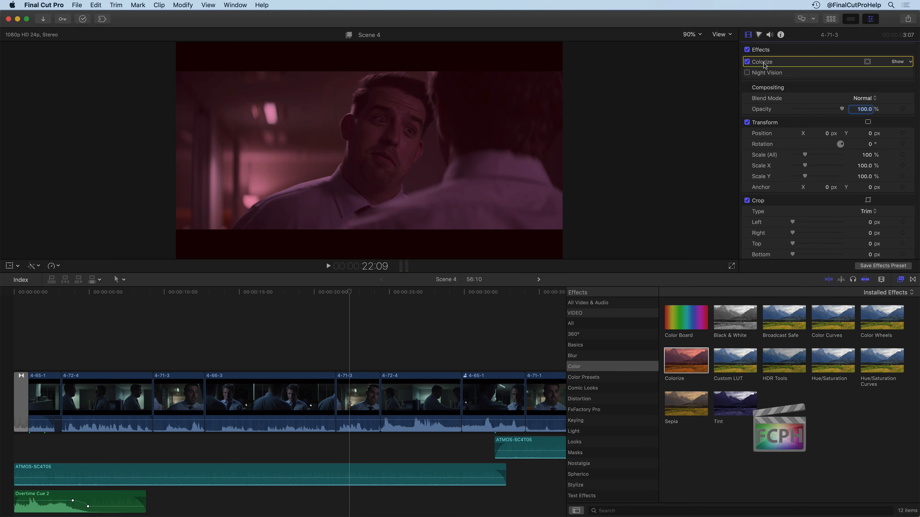
pyautogui.click(746, 73)
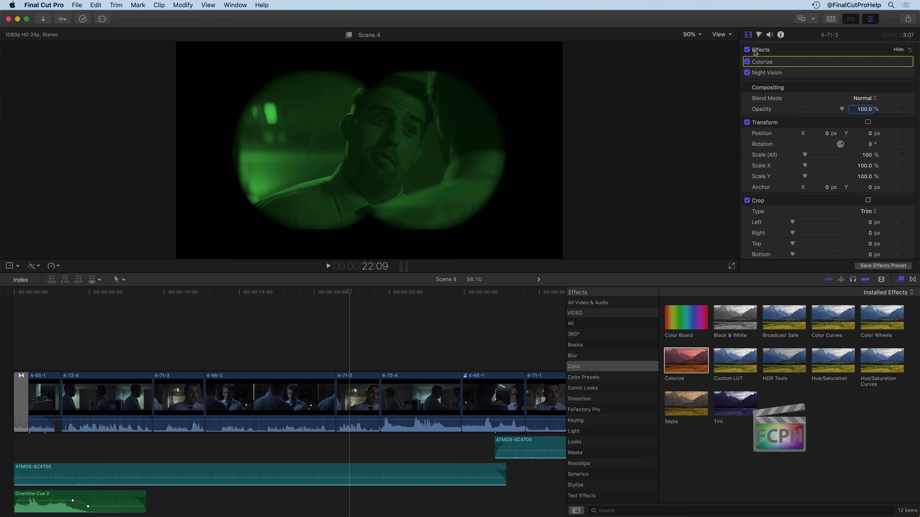
pyautogui.moveTo(763, 61); pyautogui.dragTo(761, 73)
pyautogui.moveTo(764, 64)
pyautogui.mouseDown()
pyautogui.moveTo(764, 76)
pyautogui.moveTo(764, 64)
pyautogui.mouseUp()
pyautogui.click(766, 63)
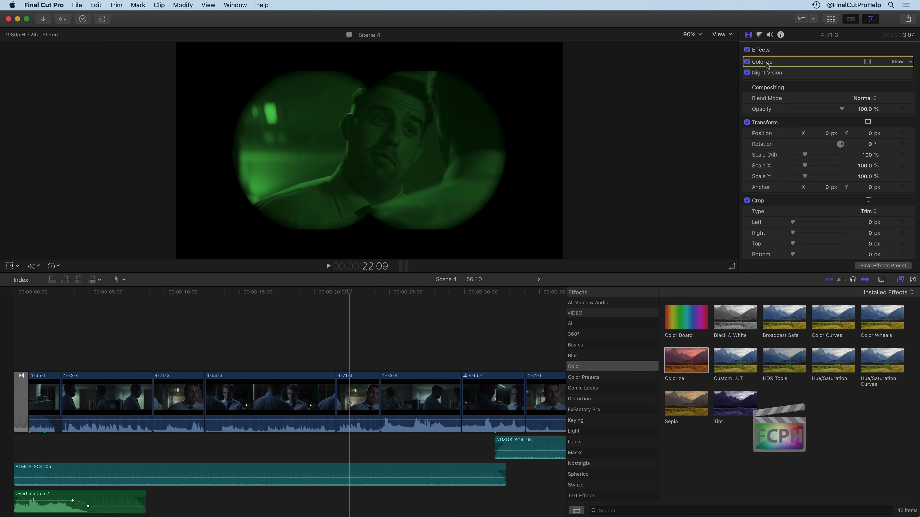